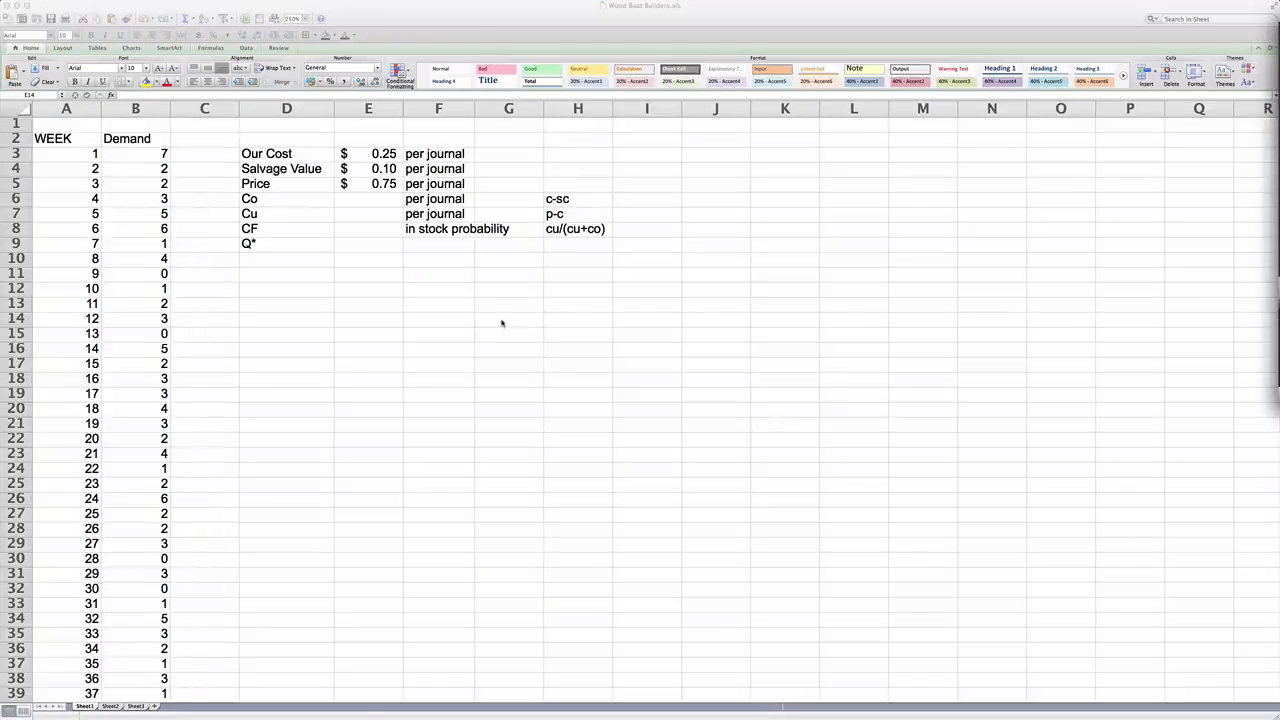
Review the weekly Demand data and the Our Cost 0.25, Salvage Value 0.10 and Price 0.75 inputs
click(502, 322)
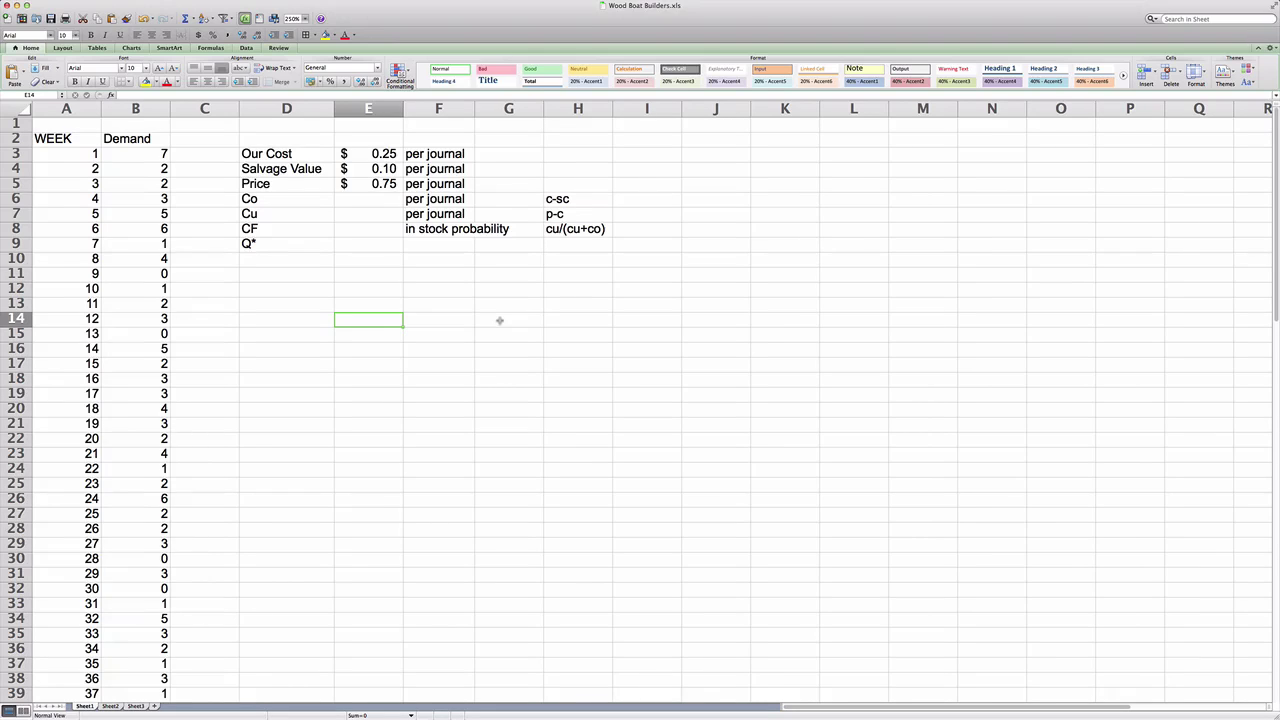
click(147, 140)
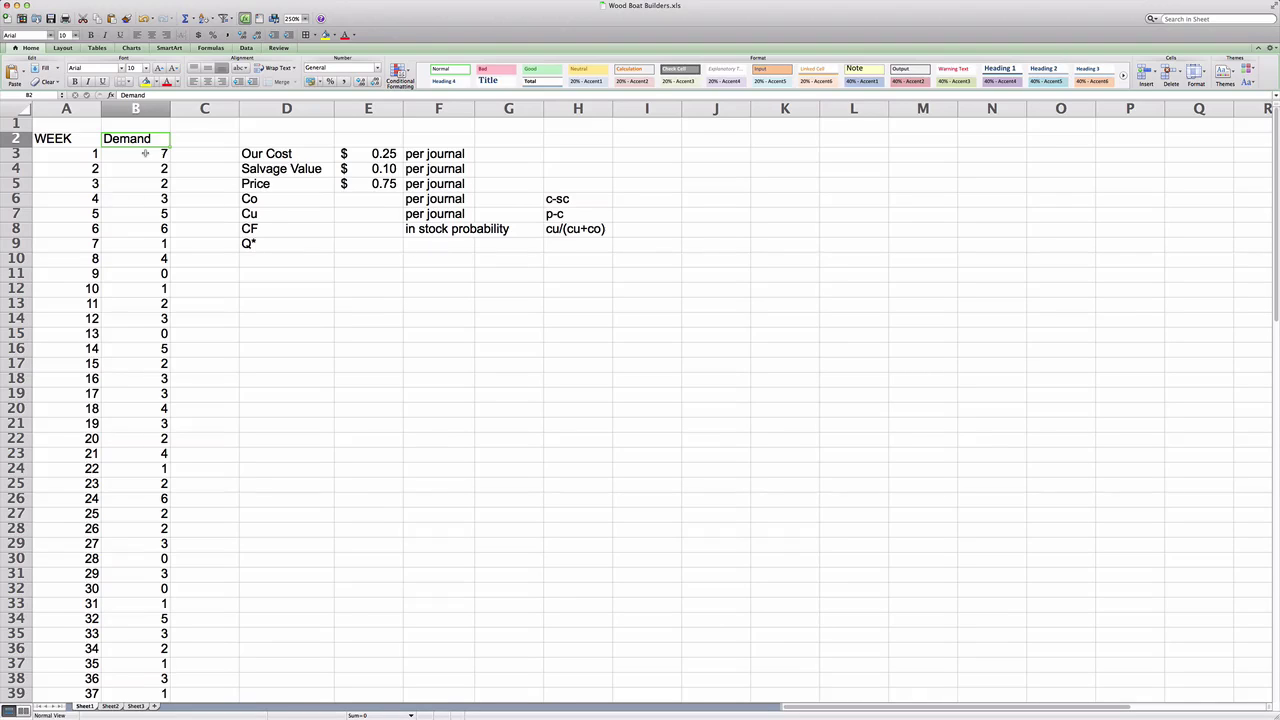
click(152, 108)
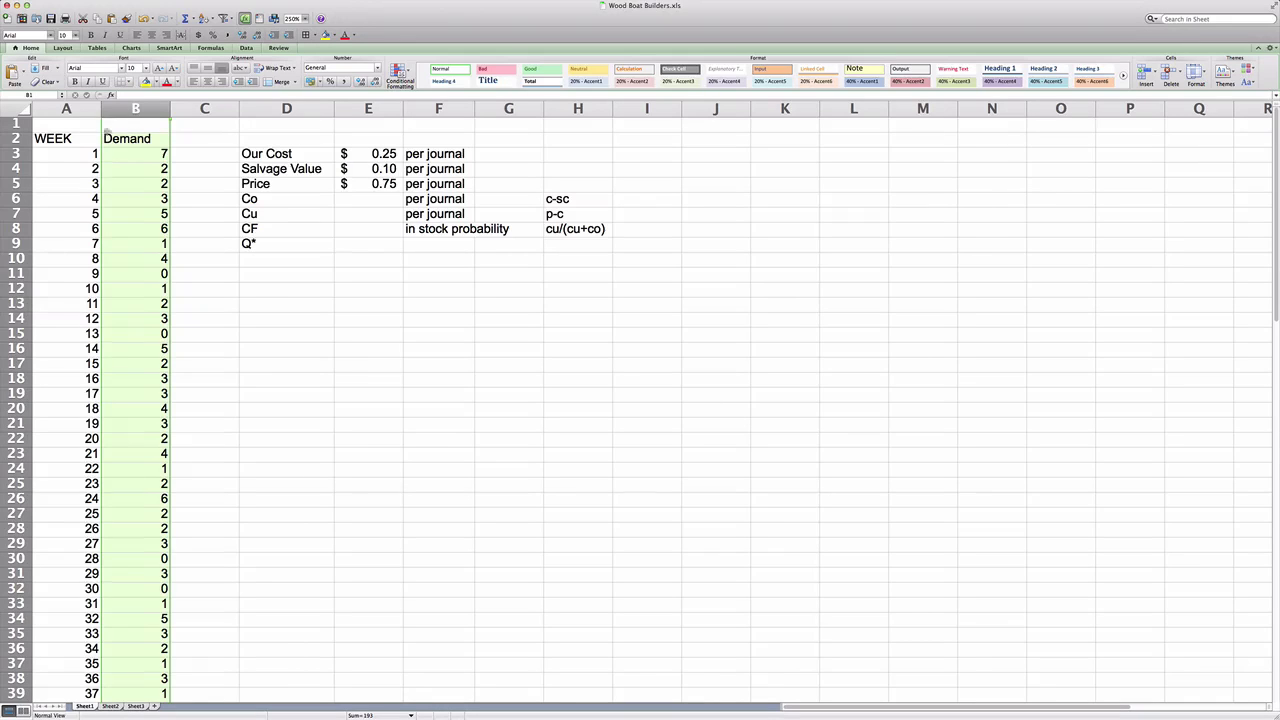
click(97, 108)
scroll(98, 116, down, 15)
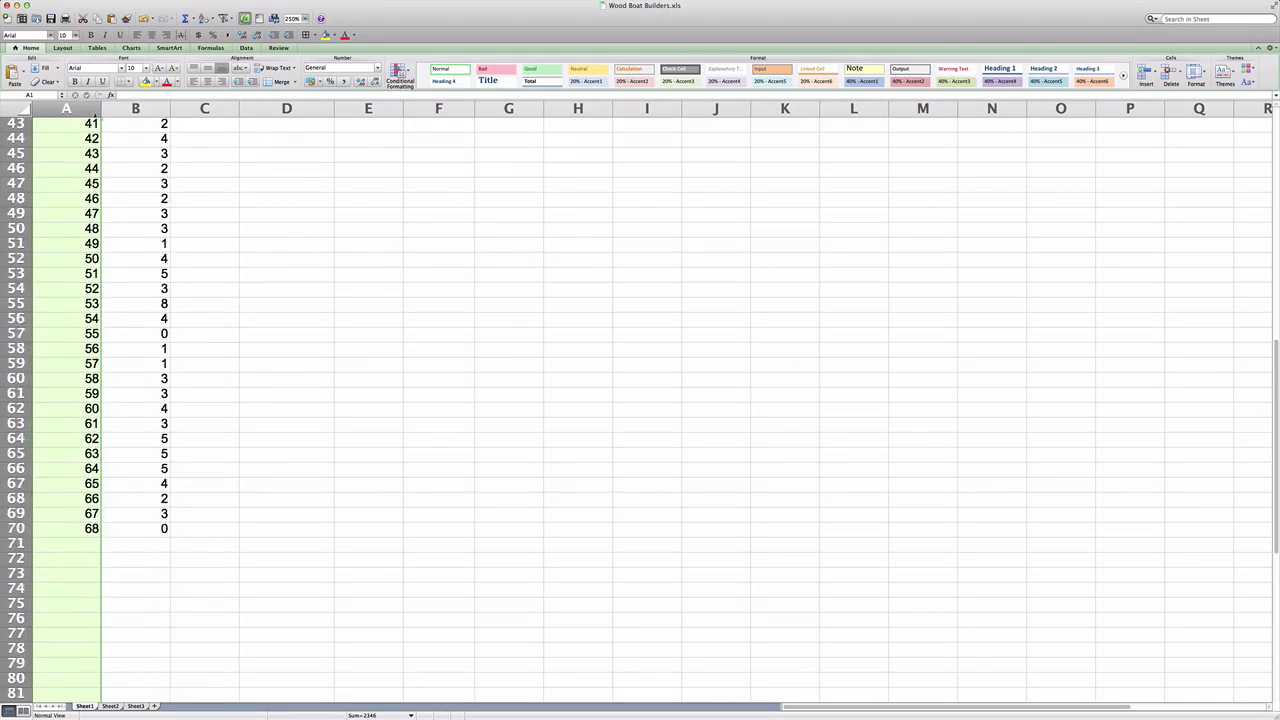
scroll(98, 116, up, 14)
scroll(98, 116, up, 3)
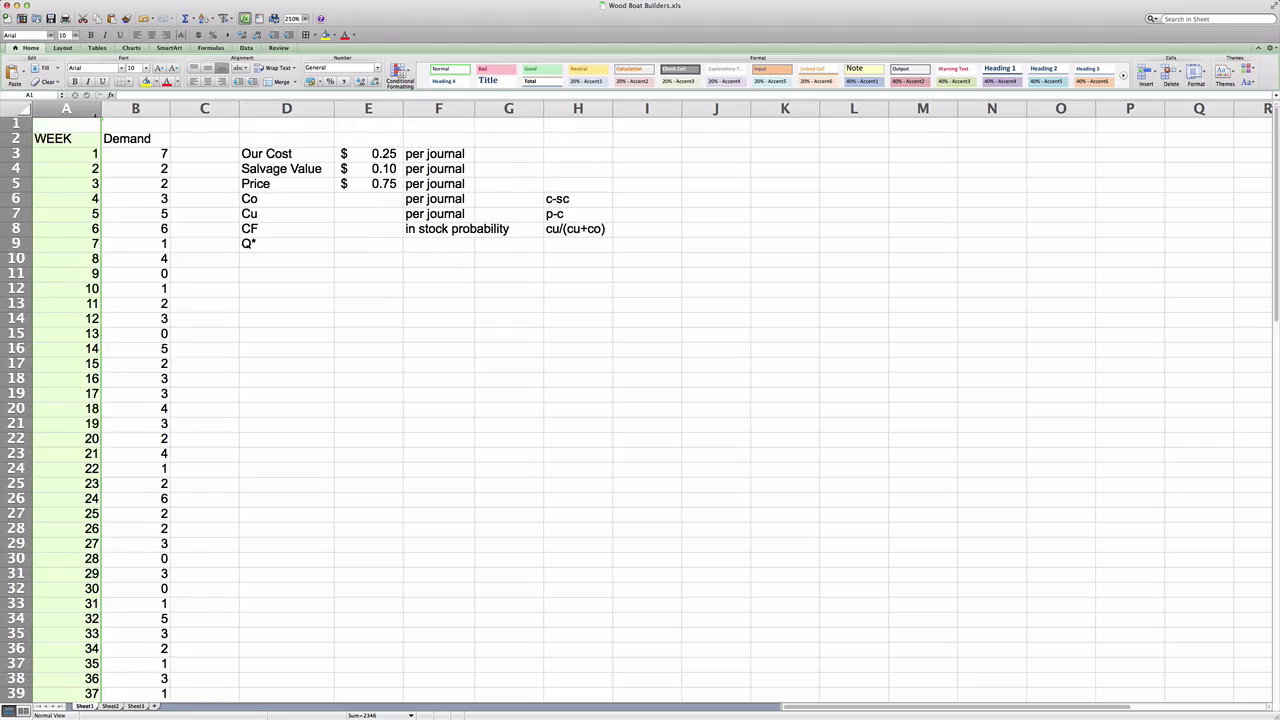
click(131, 154)
click(134, 174)
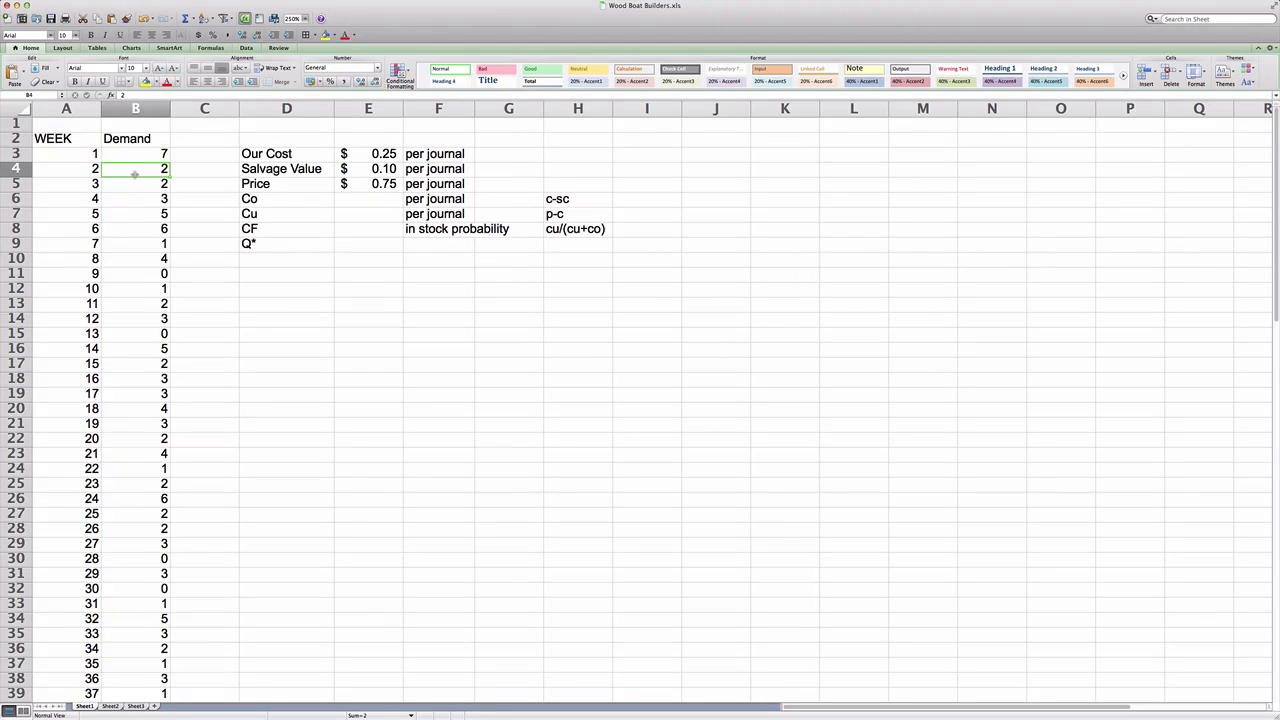
click(134, 183)
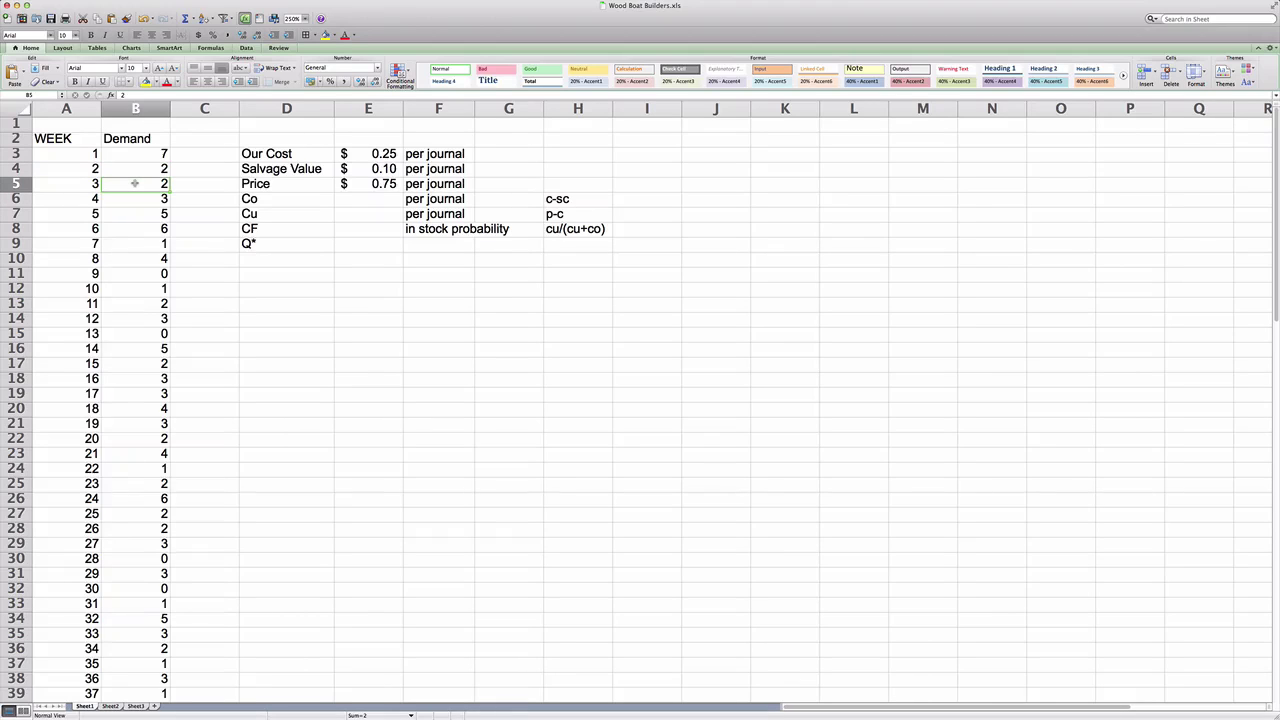
click(363, 153)
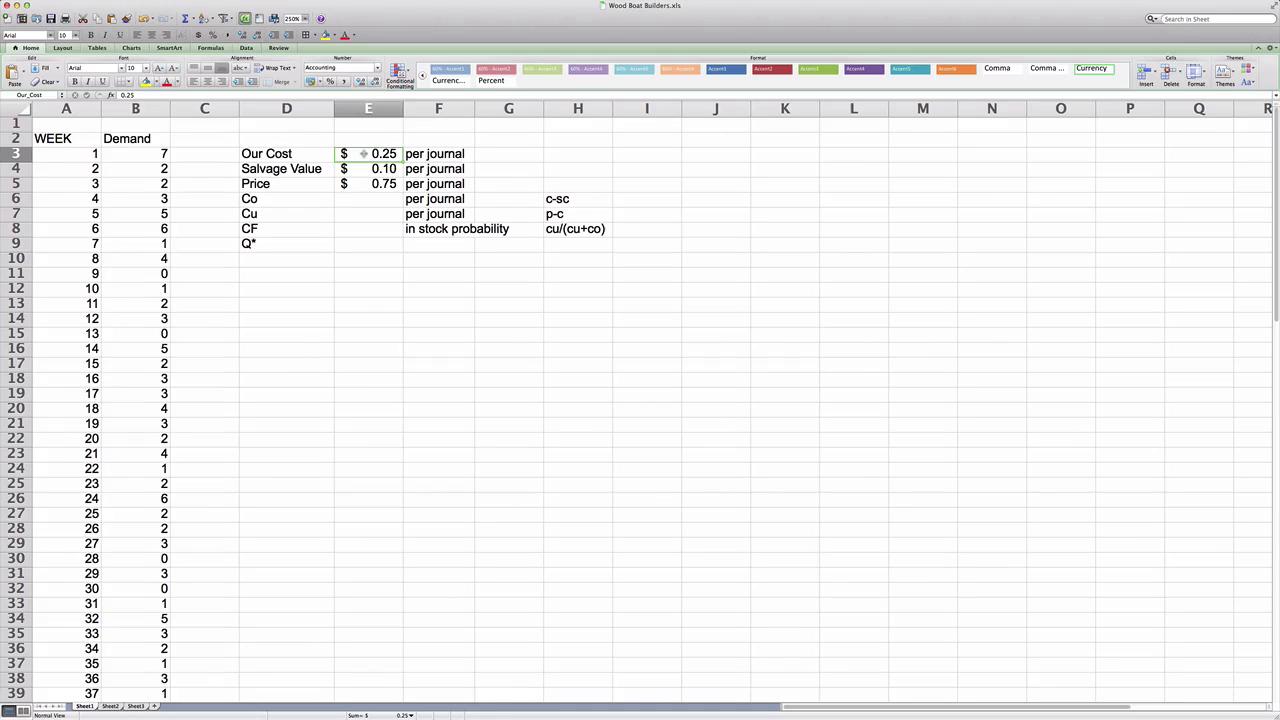
click(364, 172)
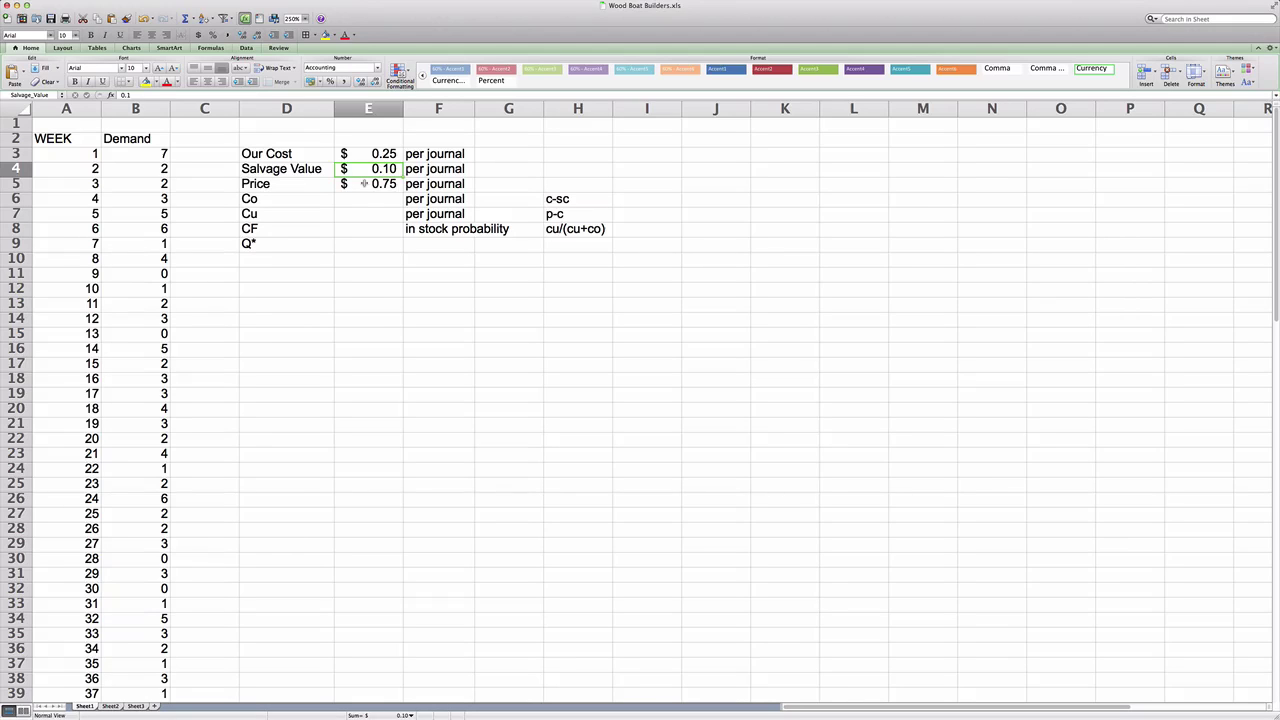
click(364, 183)
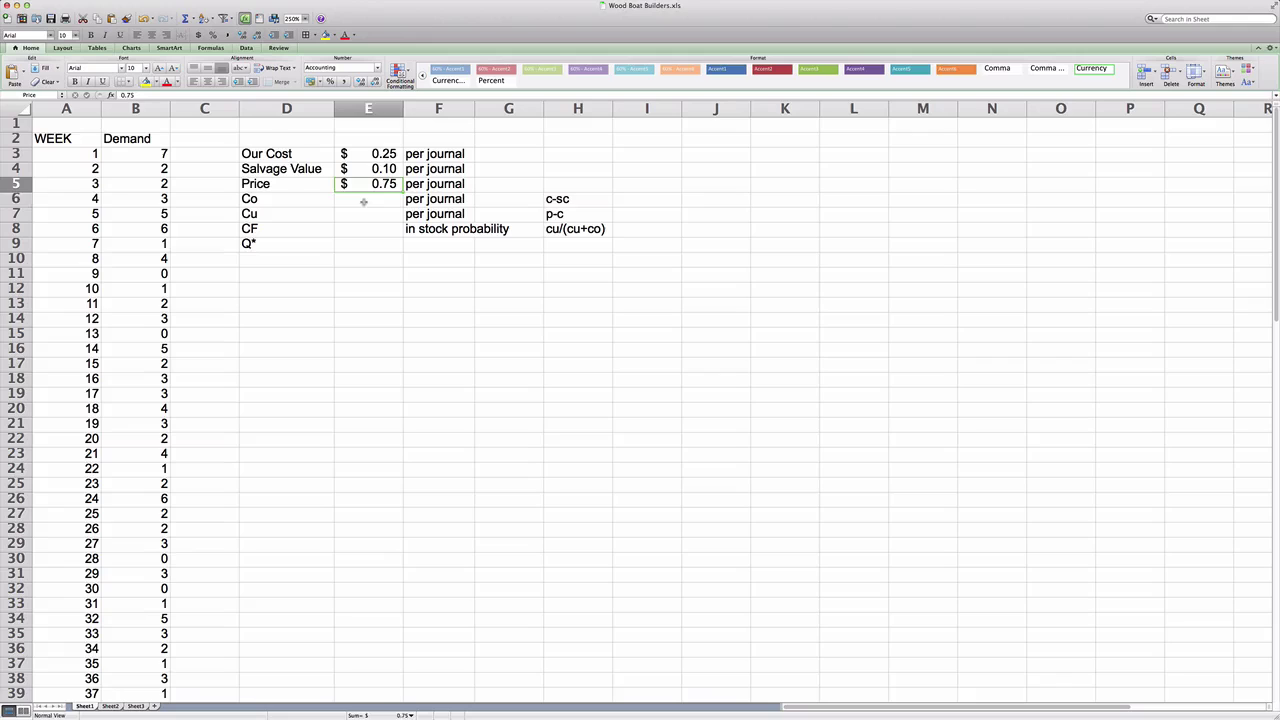
Enter Co in E6 as =Our_Cost-Salvage_Value, giving $0.15
click(364, 202)
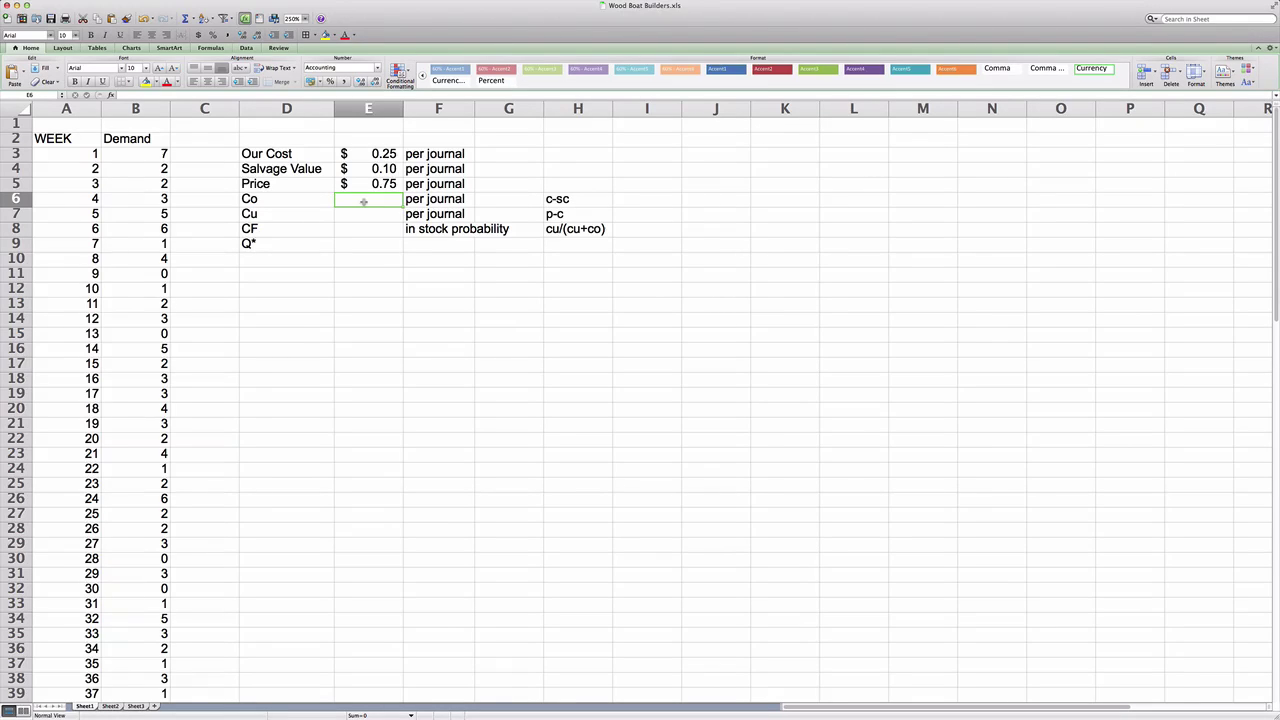
text(=)
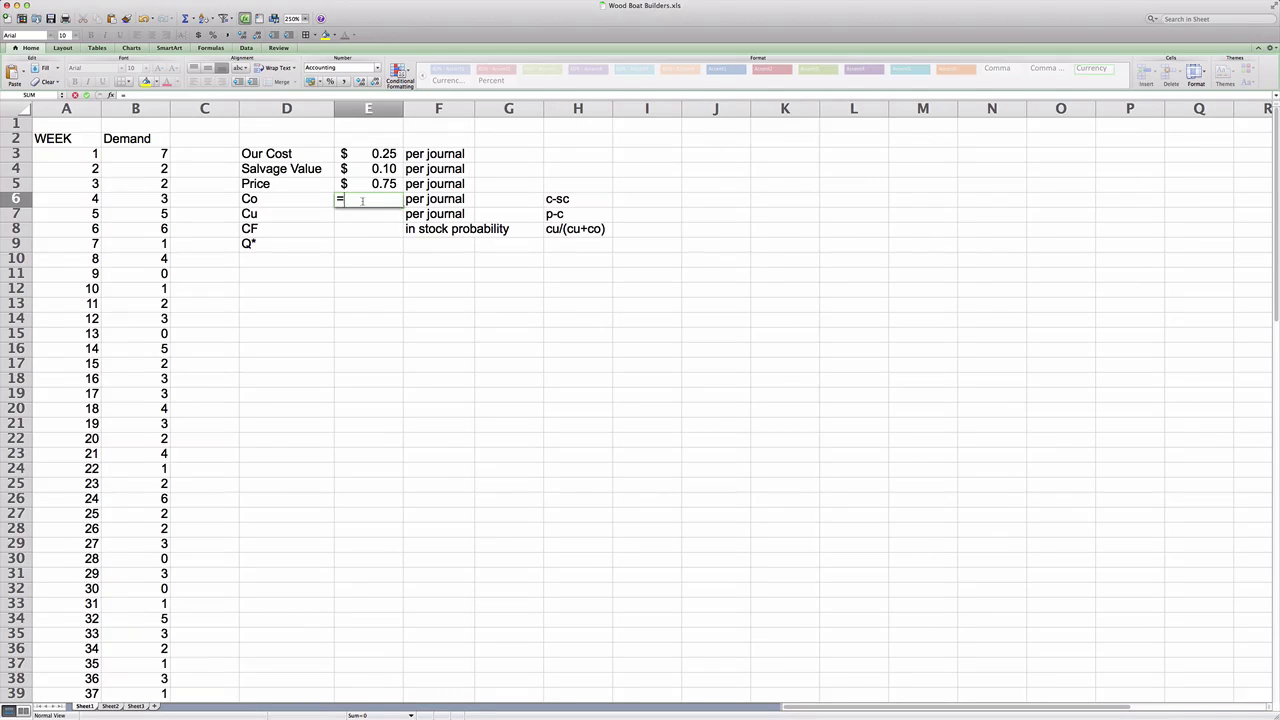
click(368, 155)
text(-)
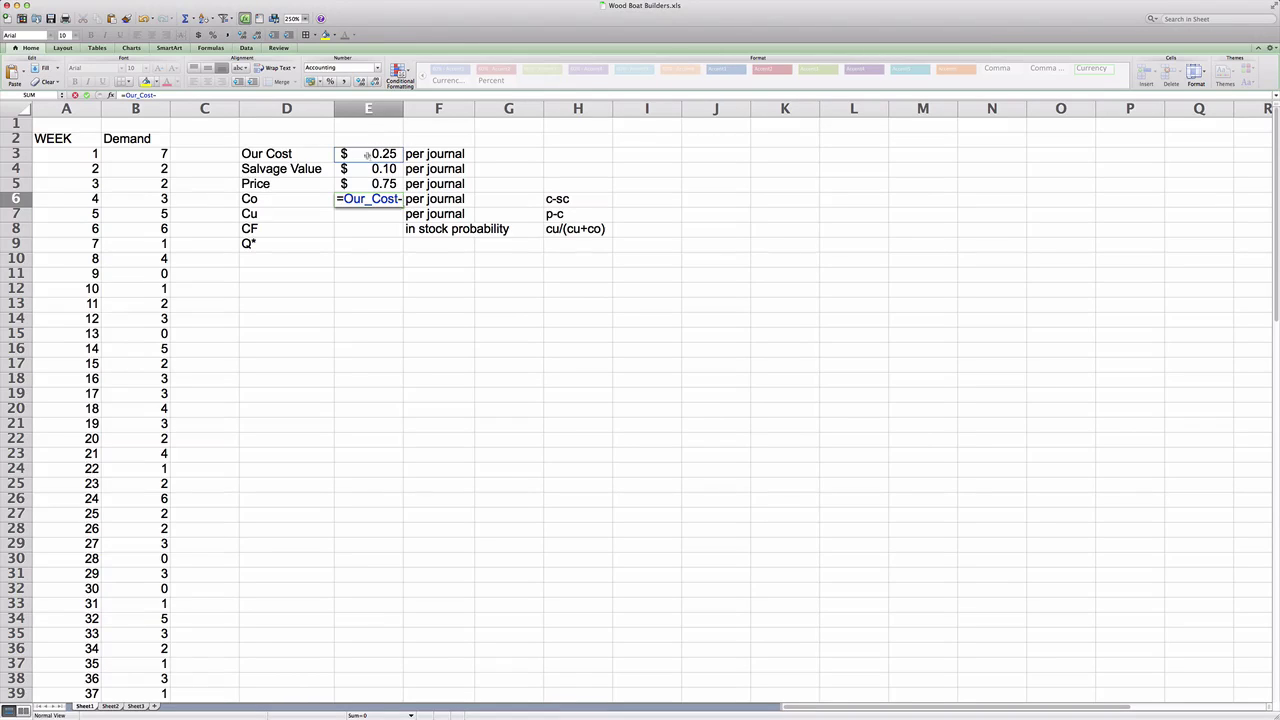
click(366, 168)
key(Return)
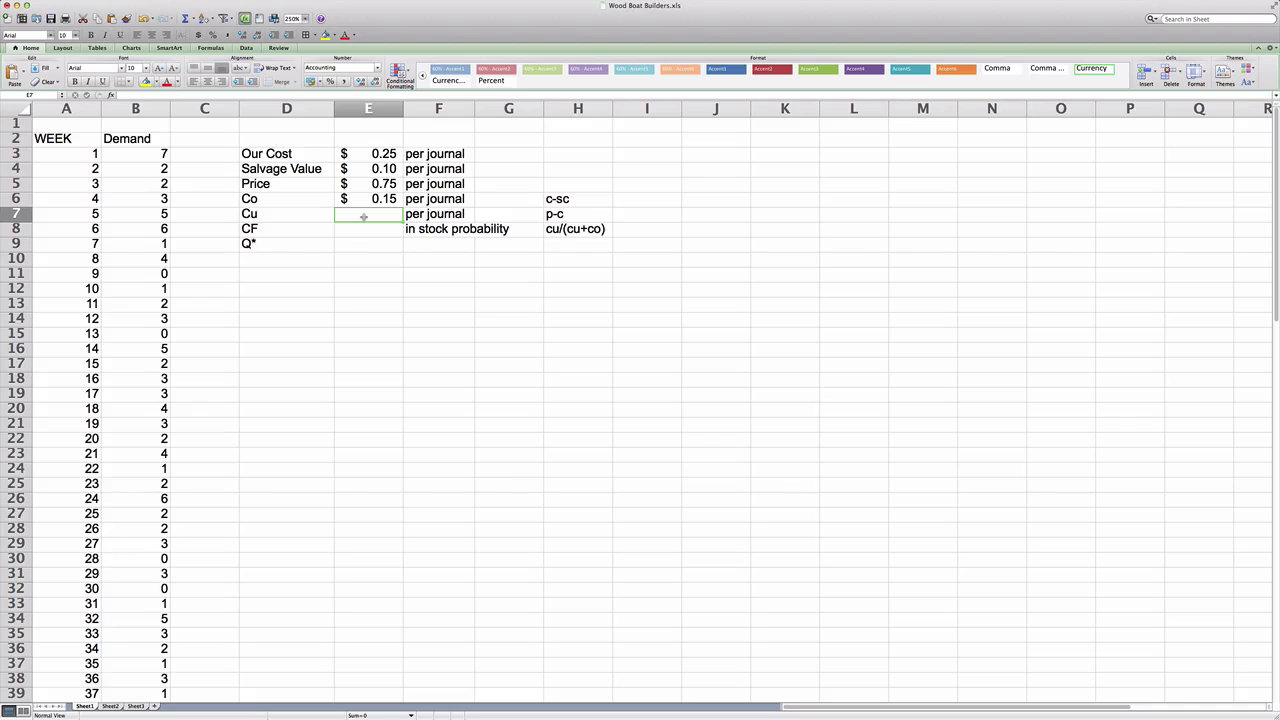
Enter Cu in E7 as =Price-Our_Cost, giving $0.50
text(=)
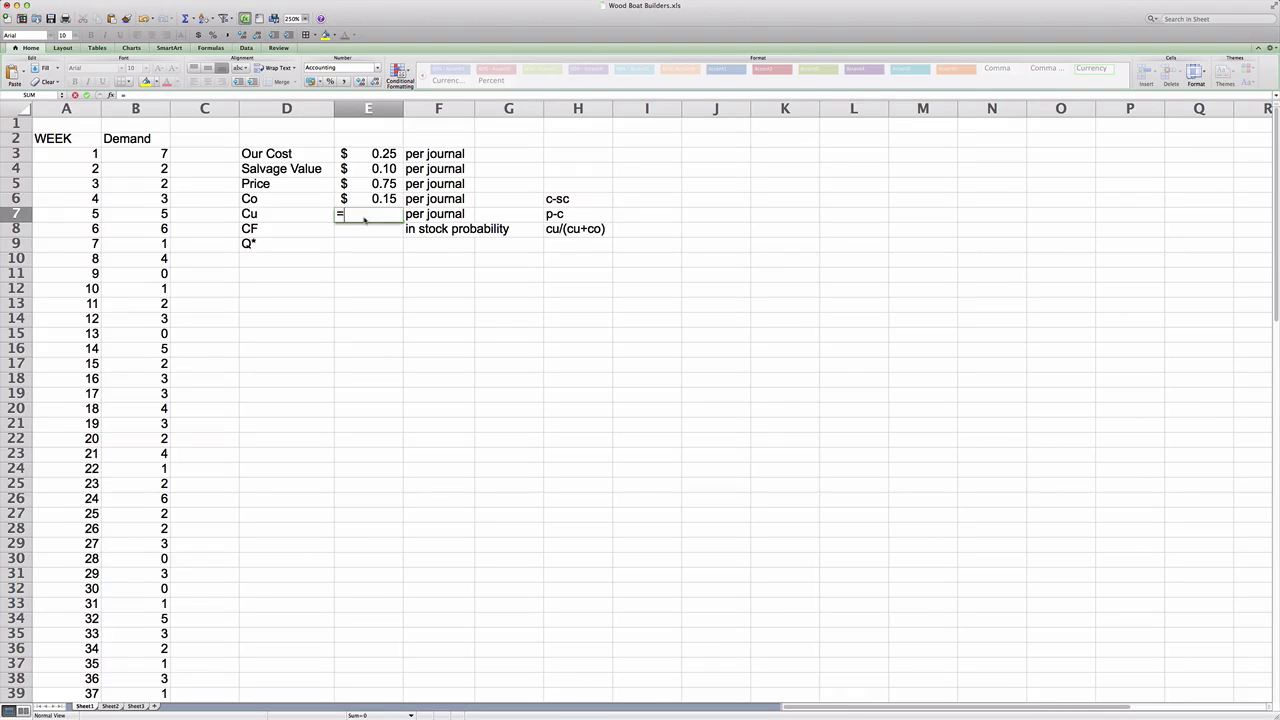
click(372, 188)
text(-)
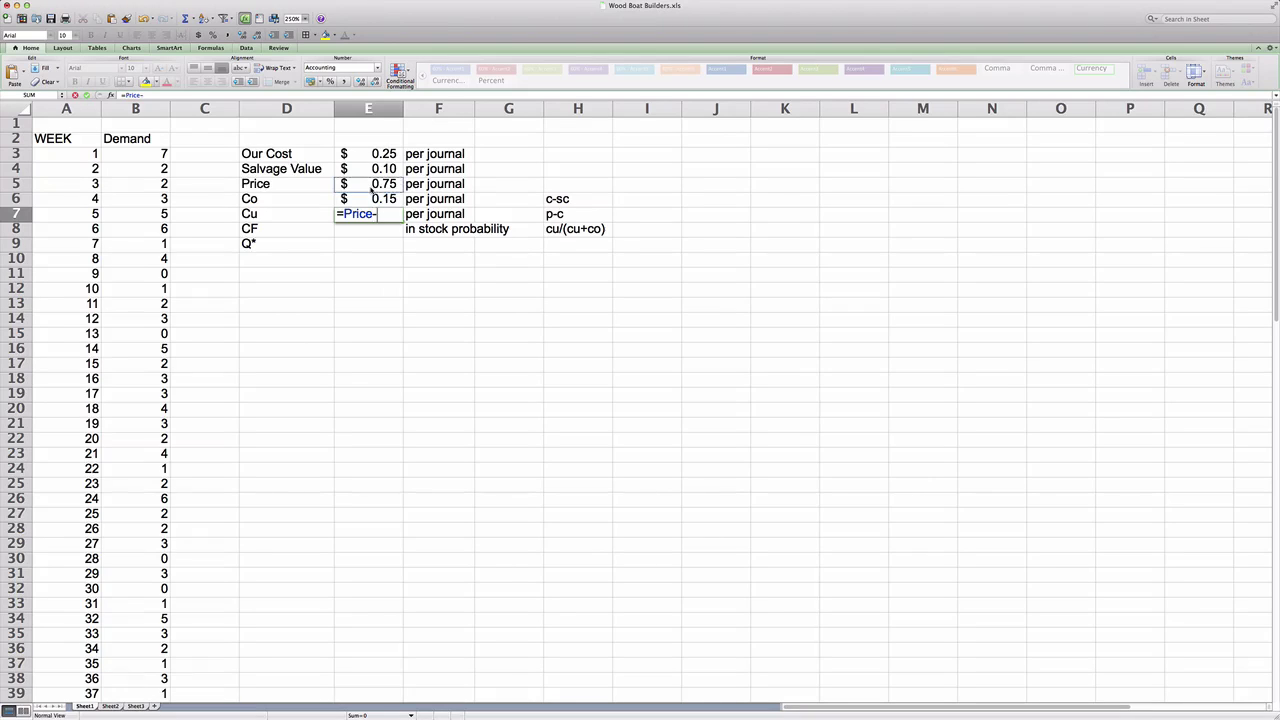
click(369, 154)
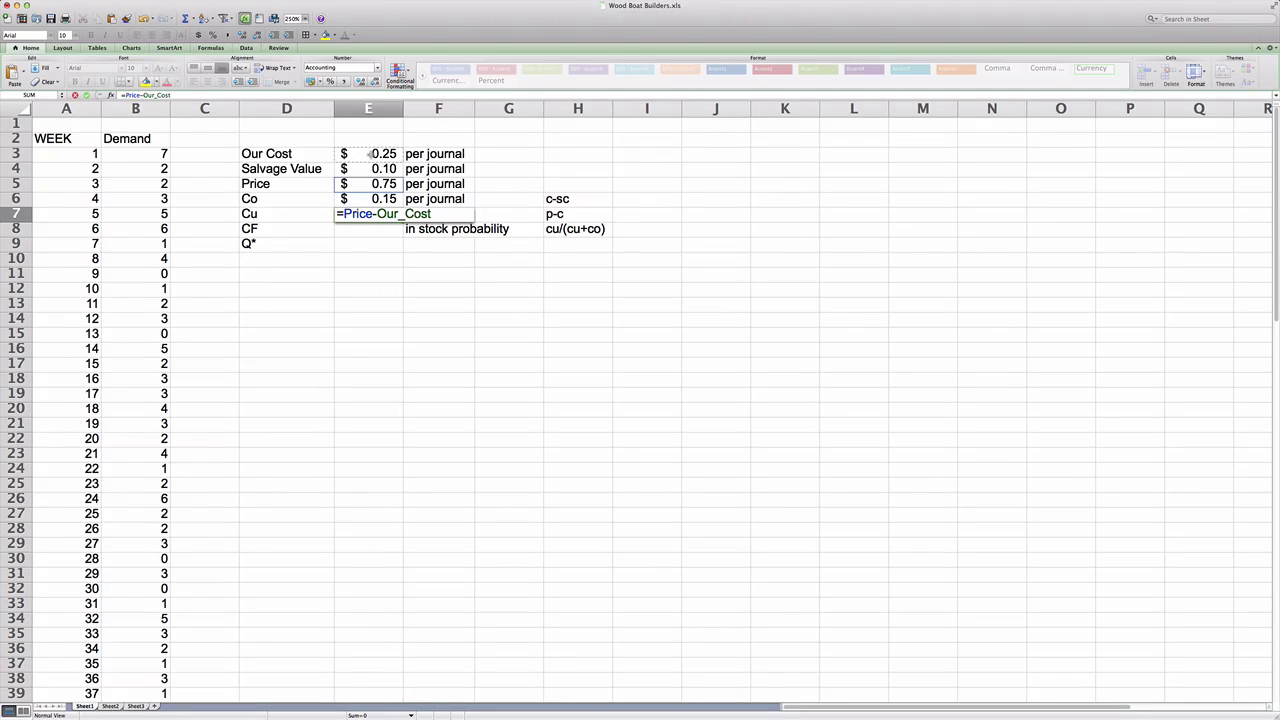
key(Return)
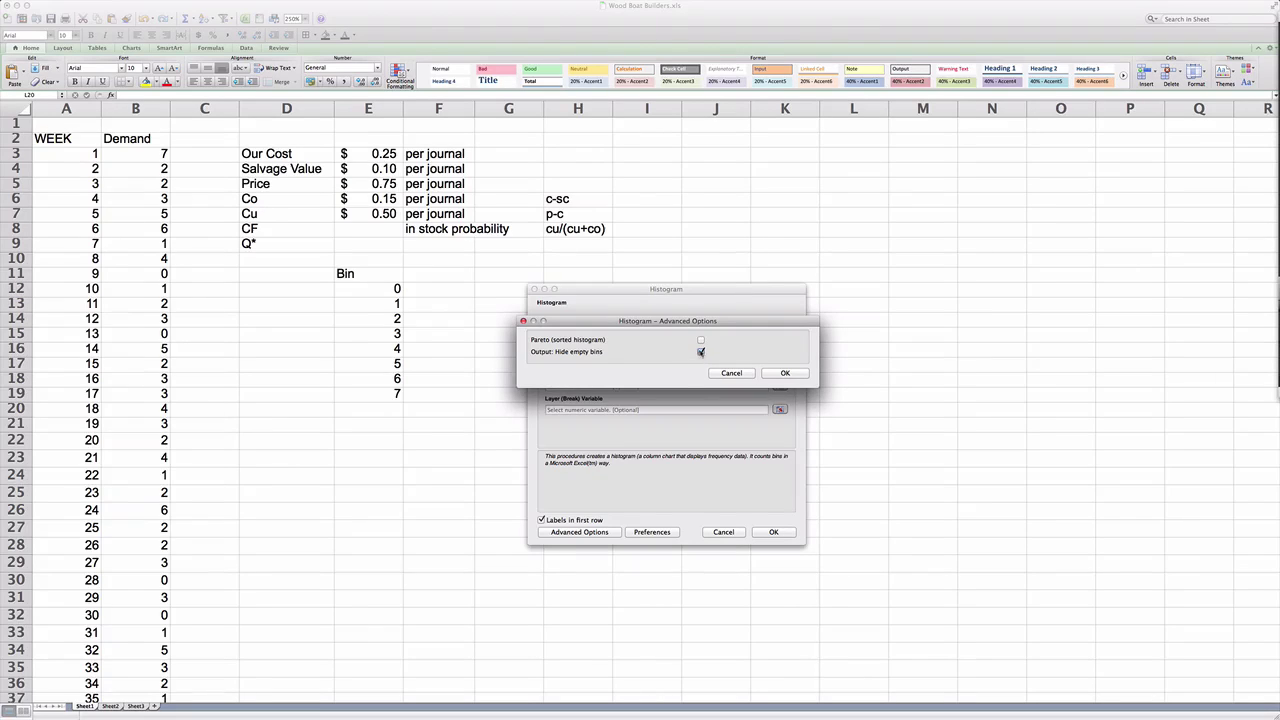
Set the histogram's input range to the Demand column, from its header through the last week
click(772, 373)
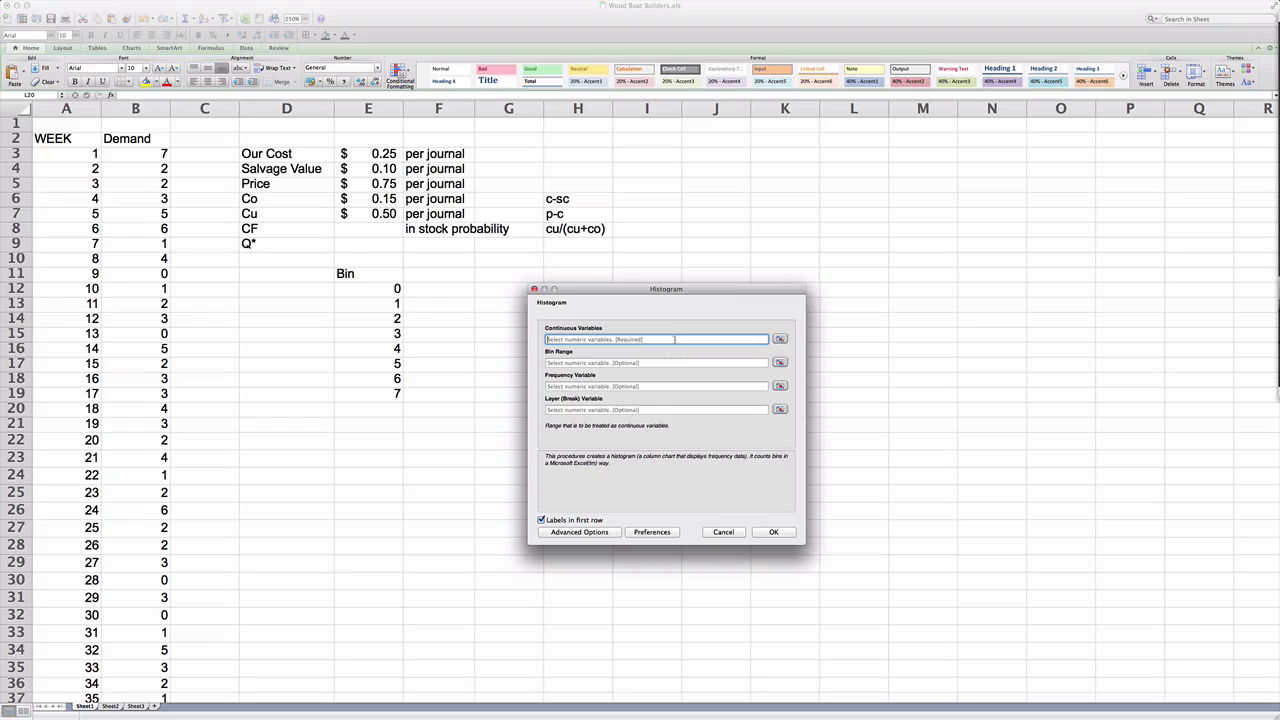
click(780, 338)
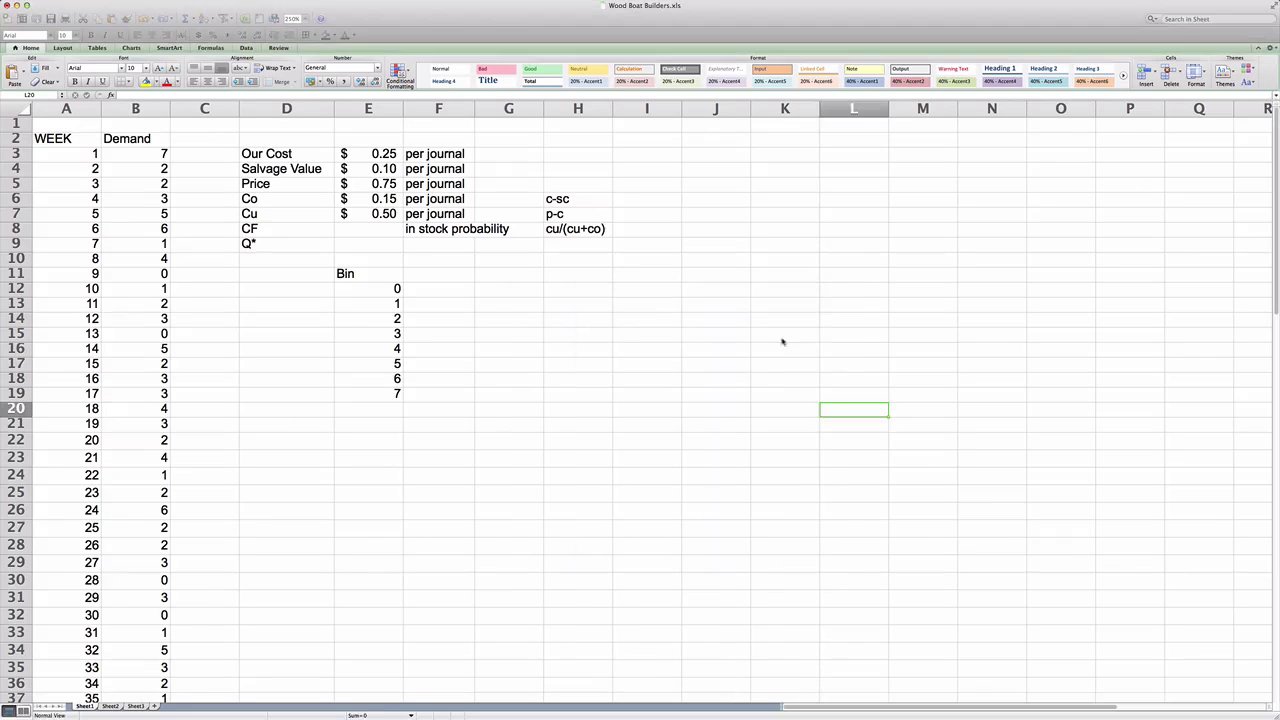
click(143, 141)
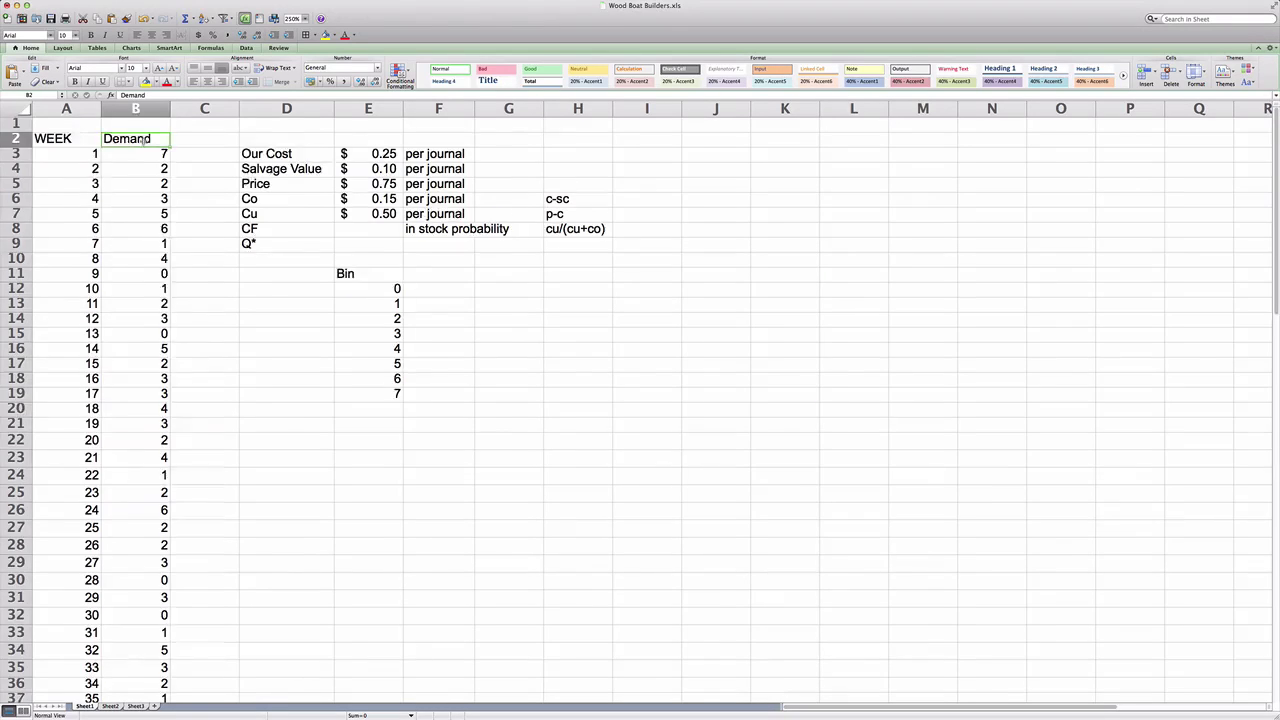
scroll(143, 141, down, 15)
scroll(143, 141, down, 2)
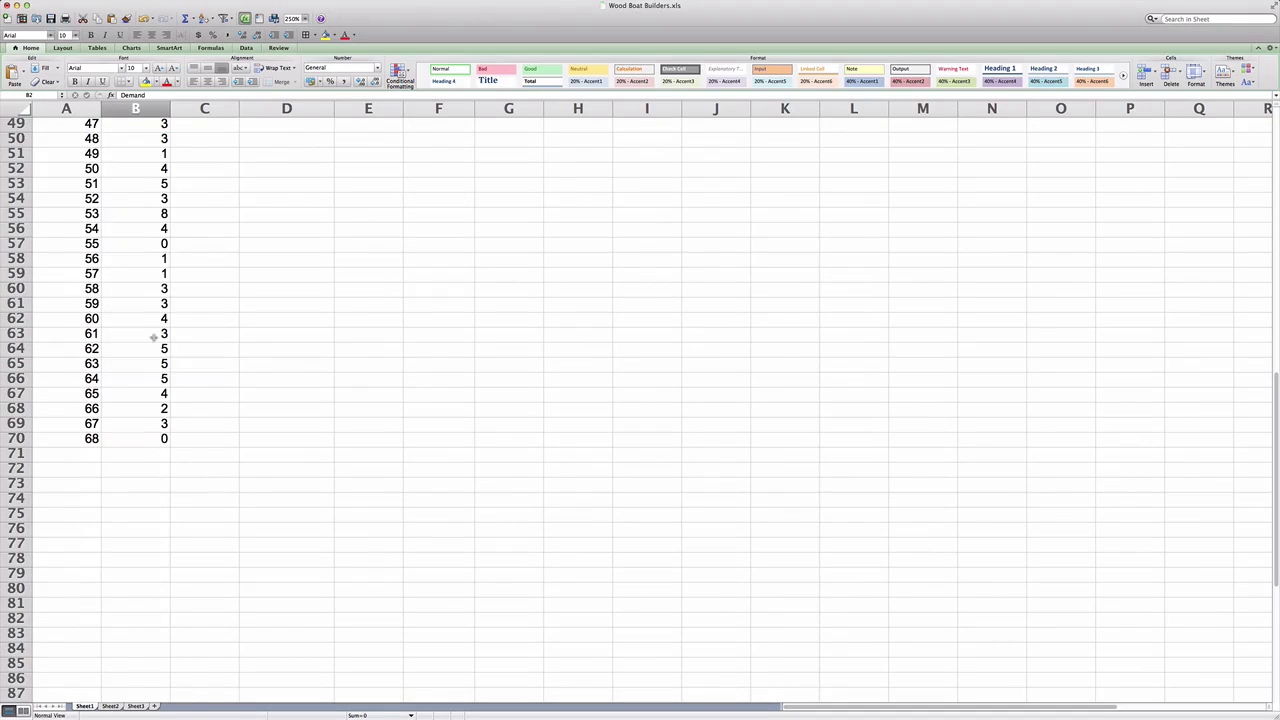
shift+click(149, 440)
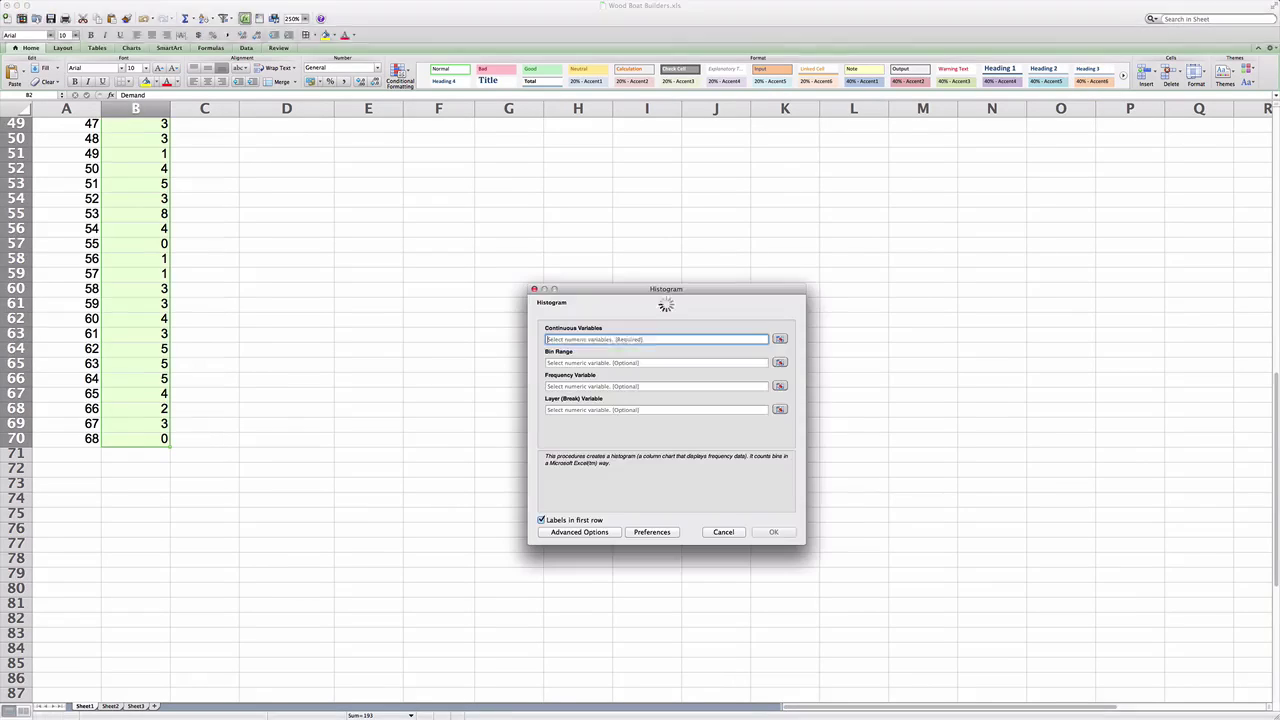
Set the bin range to $E$11:$E$19 and run the StatPlus histogram
click(705, 363)
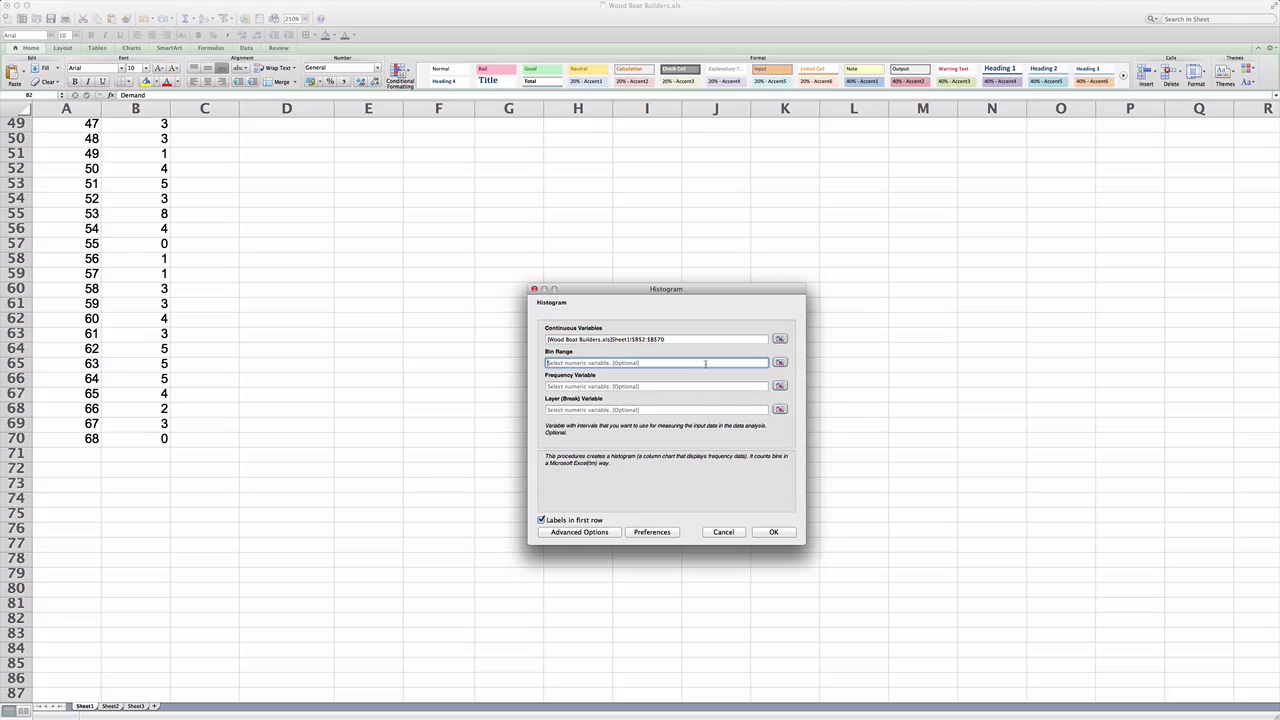
click(780, 362)
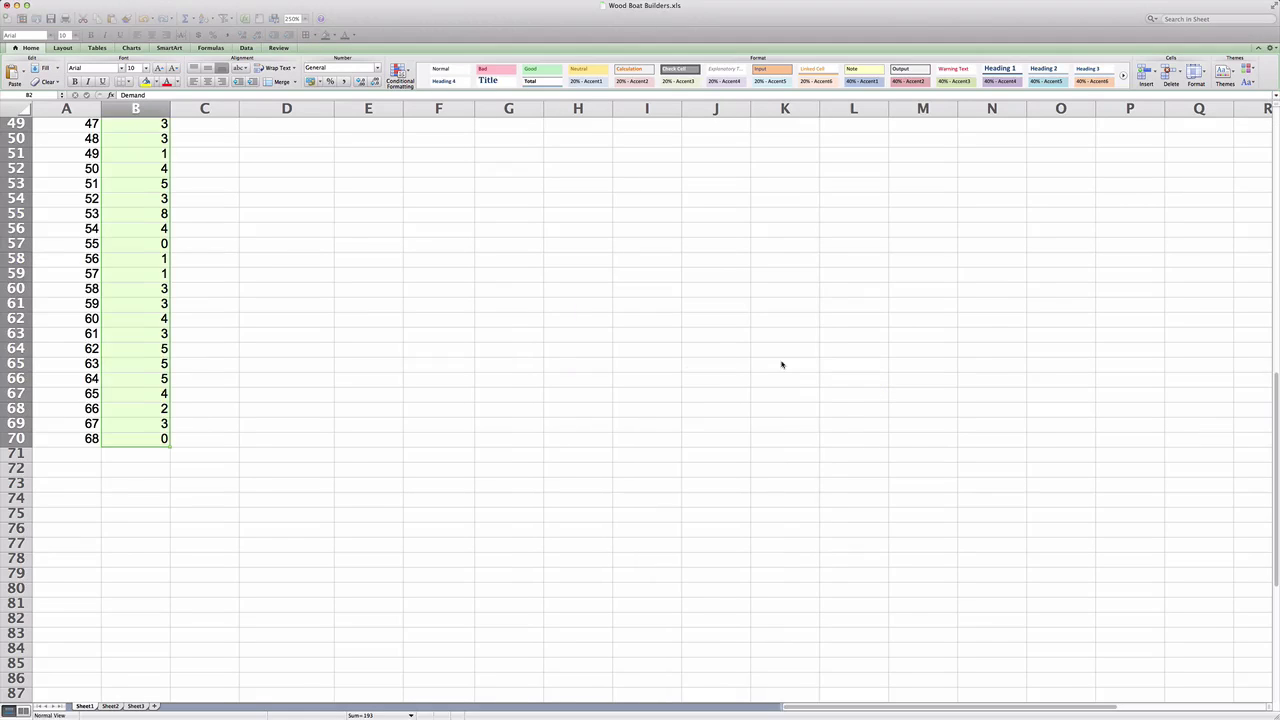
scroll(597, 369, up, 15)
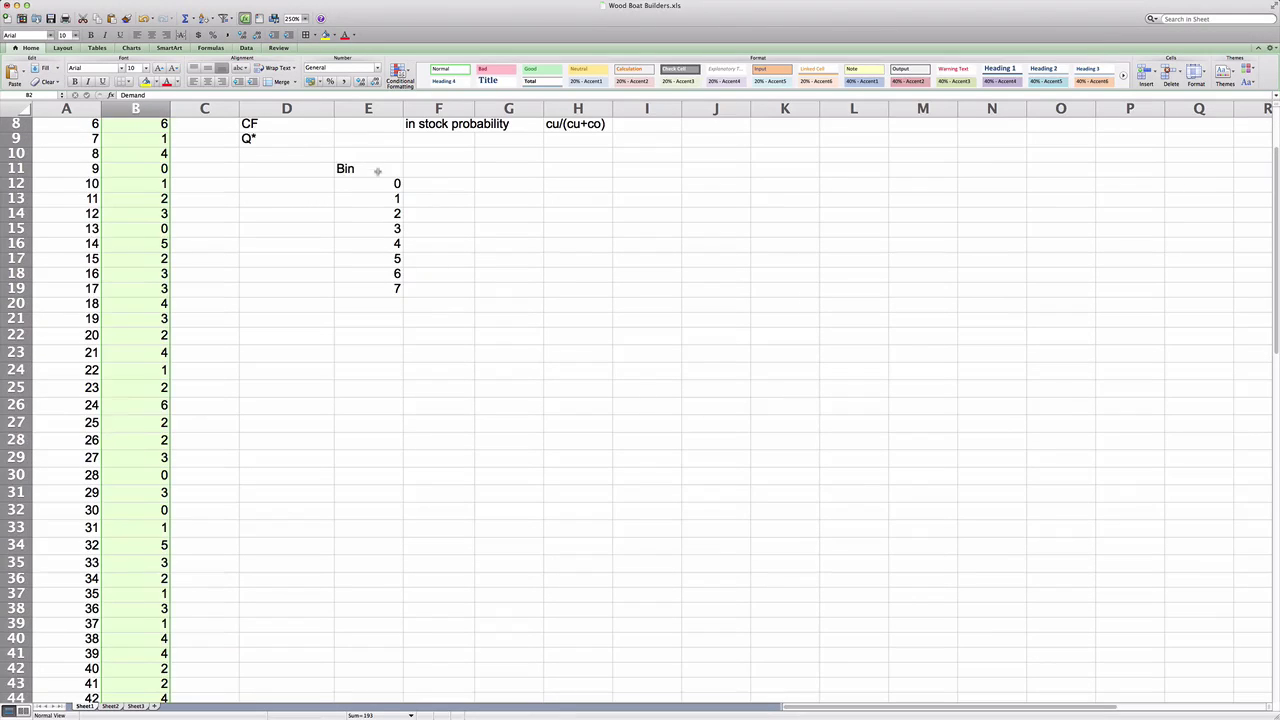
click(378, 170)
shift+click(380, 291)
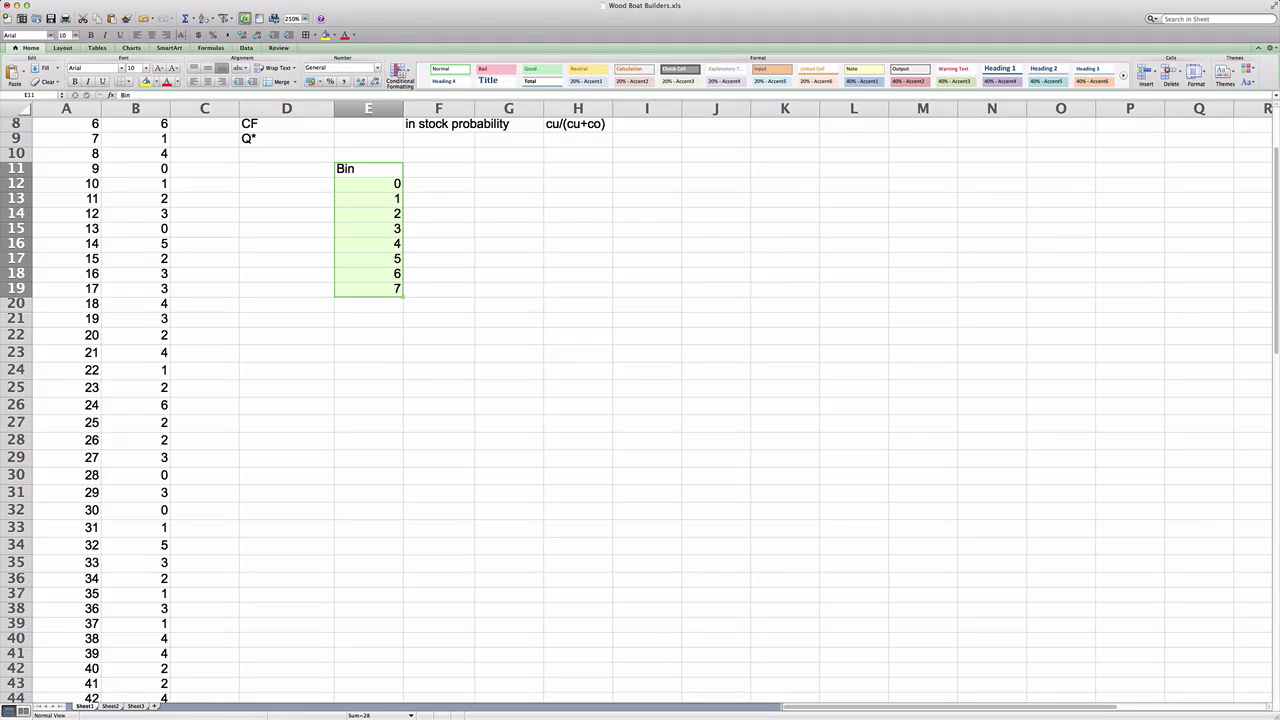
key(Return)
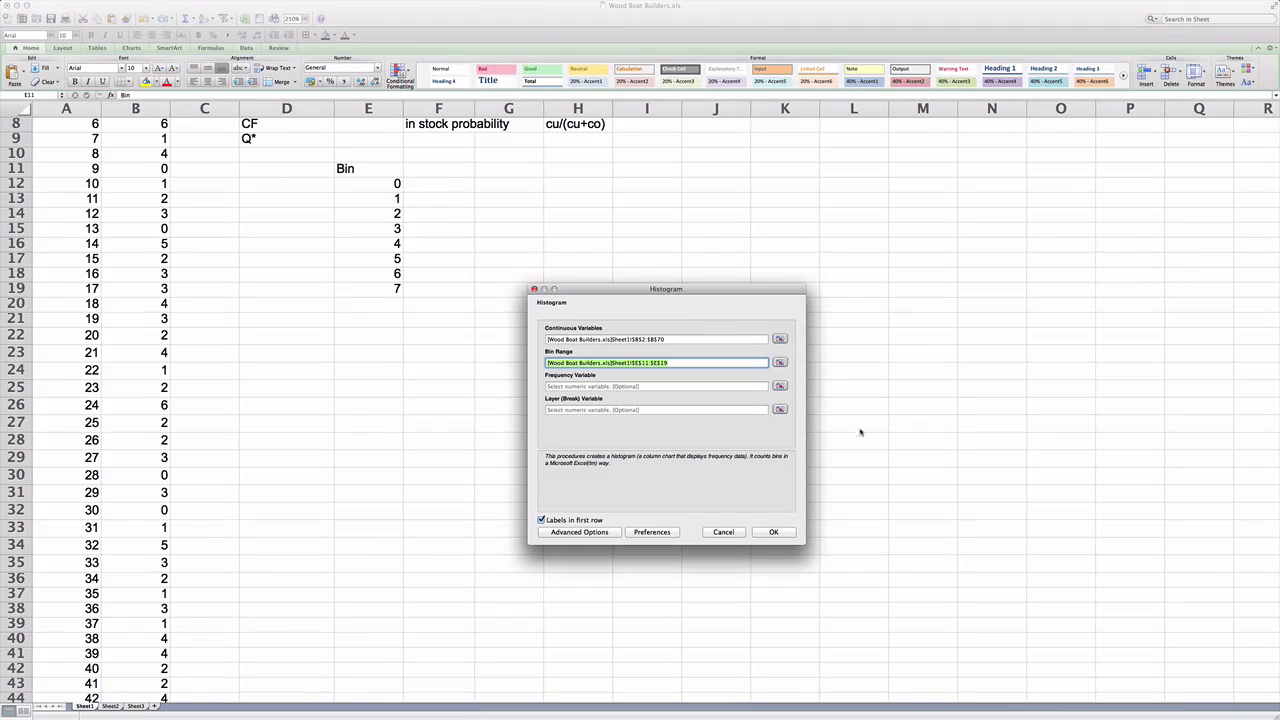
click(775, 531)
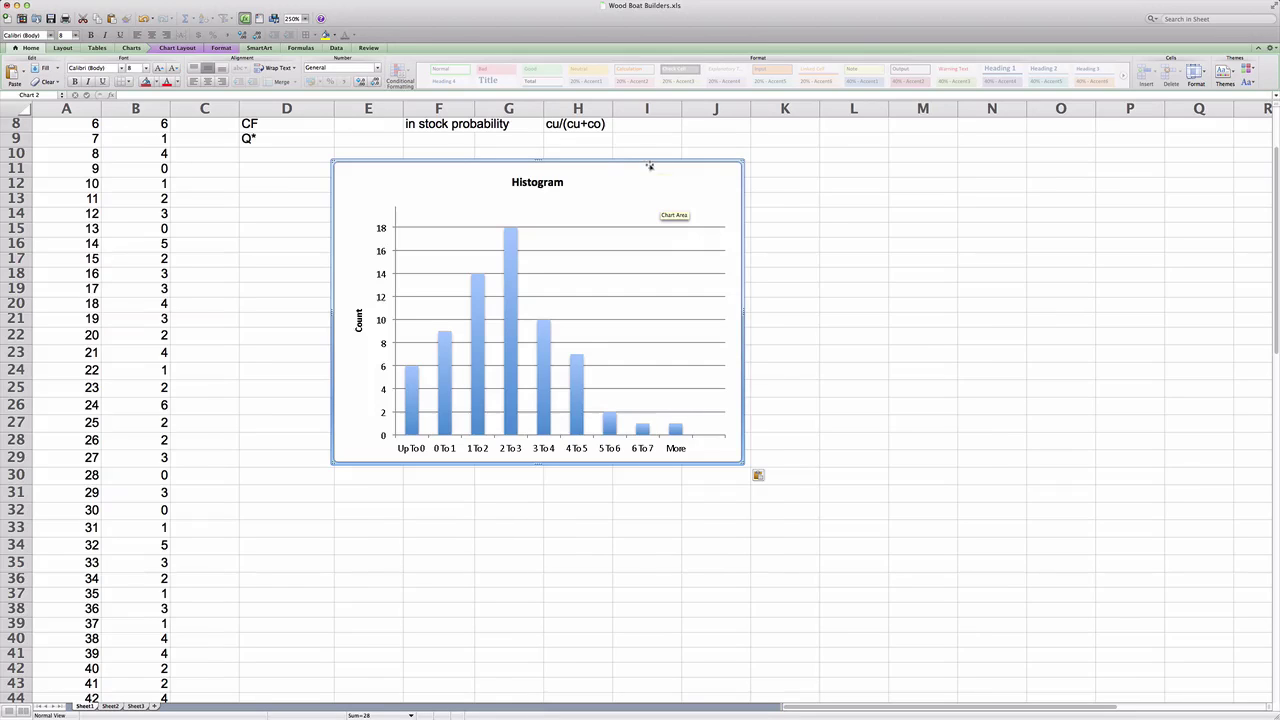
Shift the histogram chart right so the D22 frequency table and the bins stay visible
drag(647, 160, 906, 162)
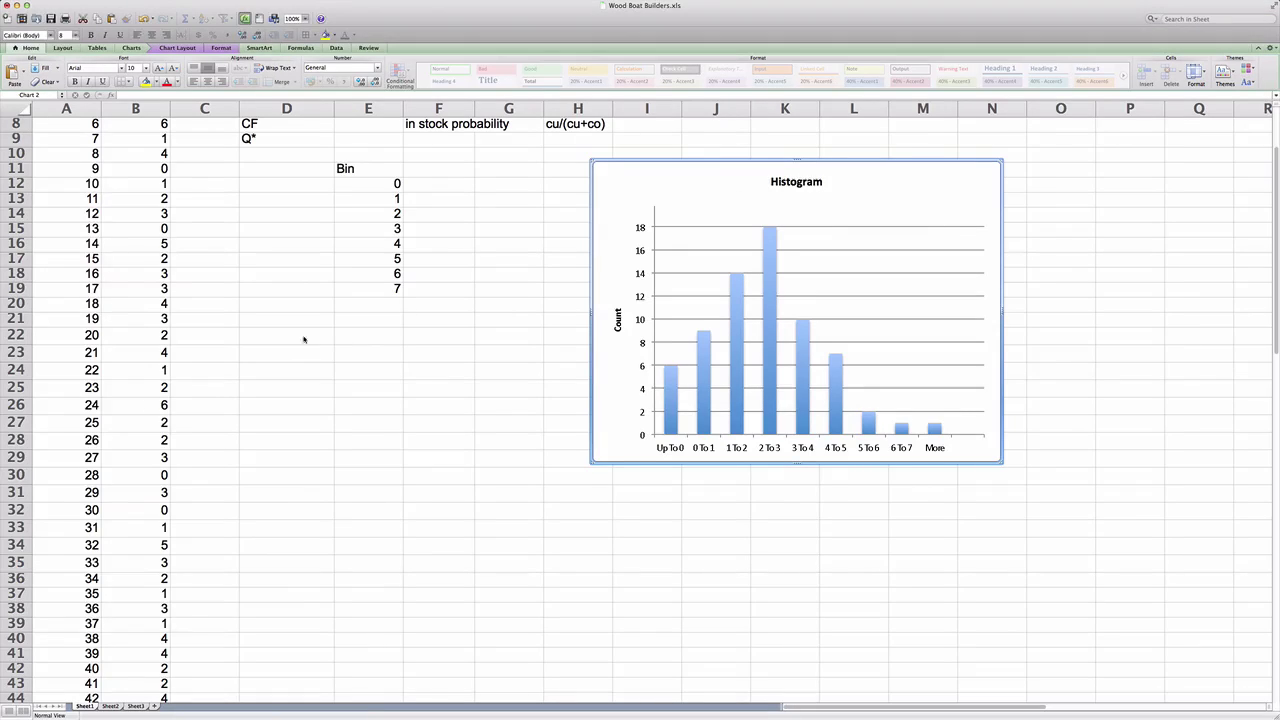
click(305, 336)
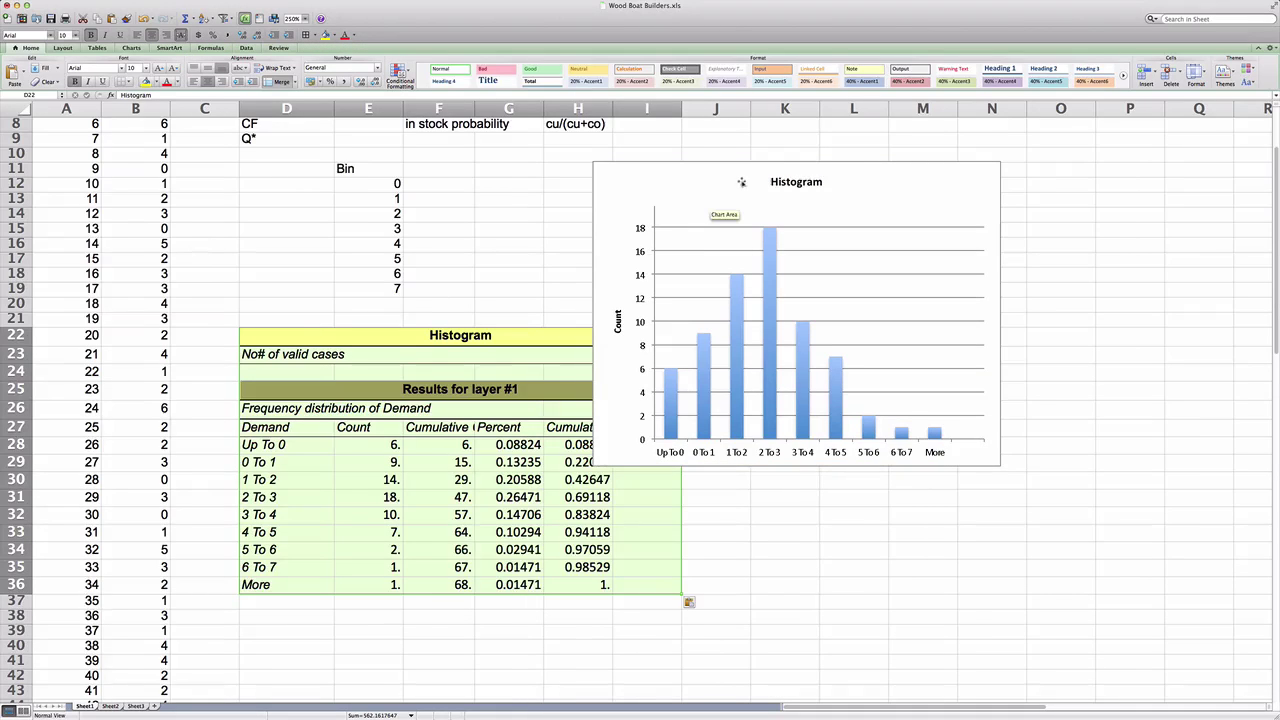
click(737, 161)
drag(737, 161, 857, 184)
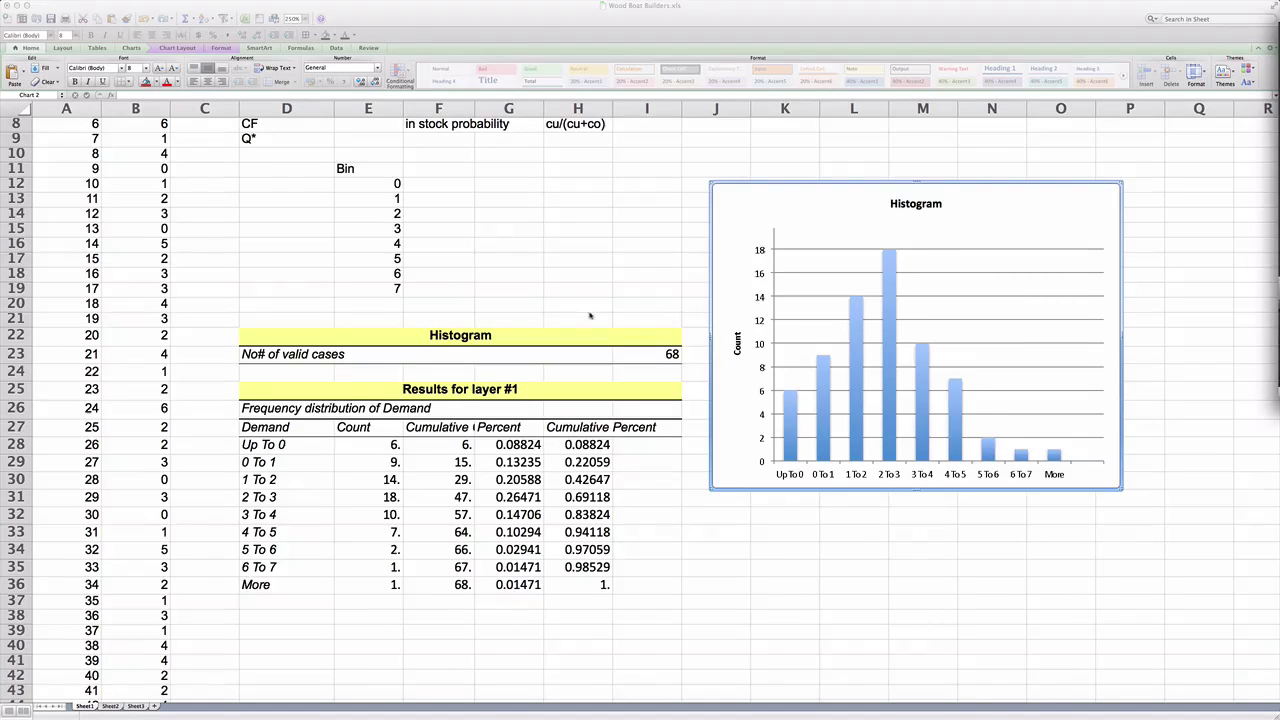
scroll(561, 295, up, 1)
scroll(561, 295, up, 2)
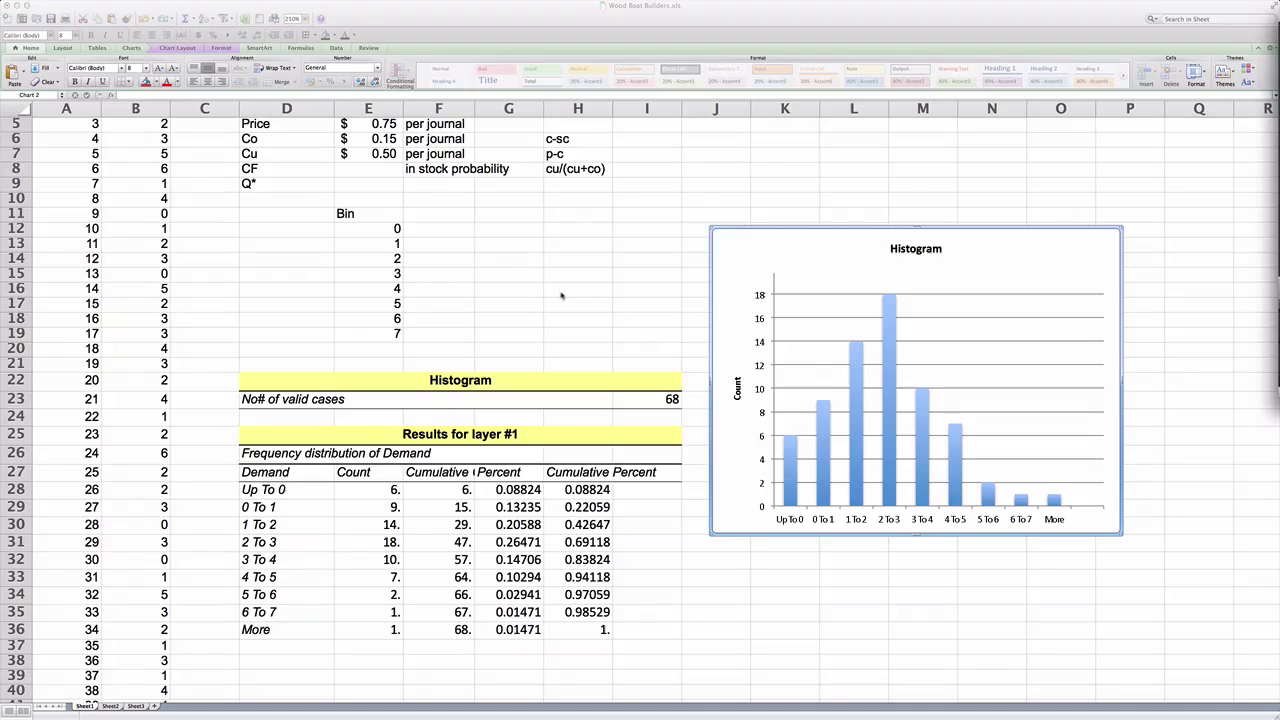
scroll(561, 295, up, 3)
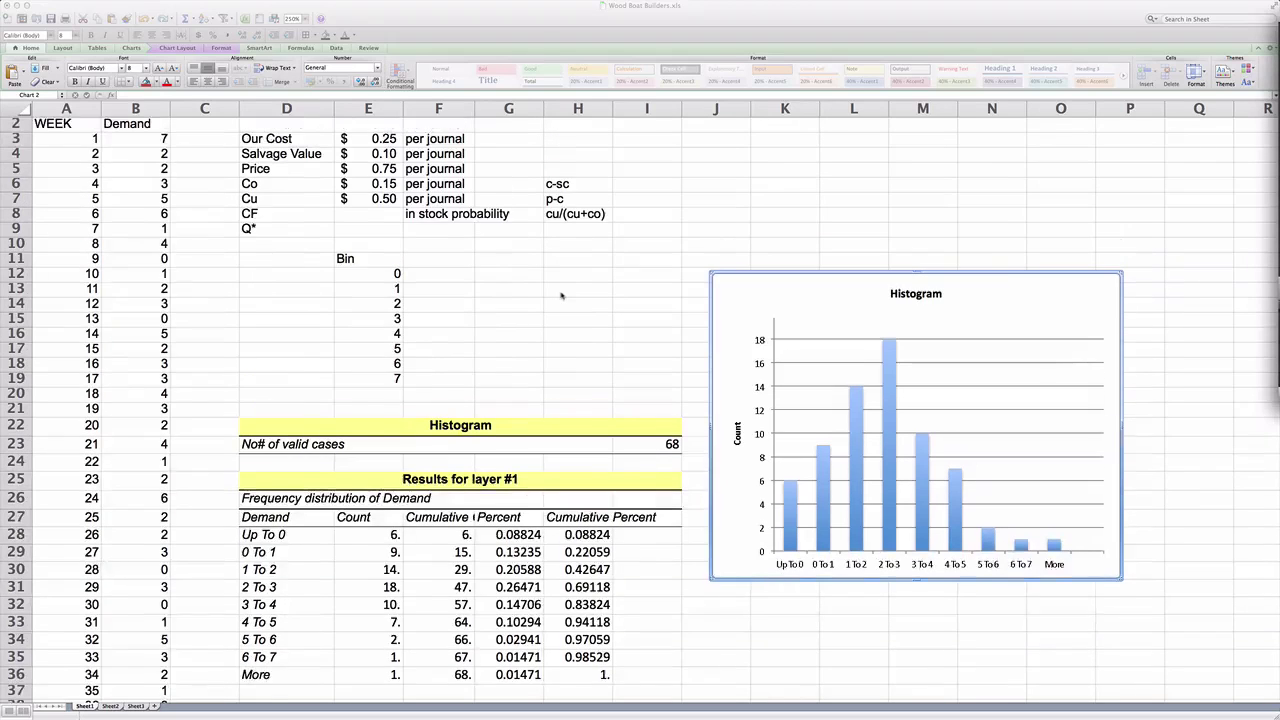
click(390, 572)
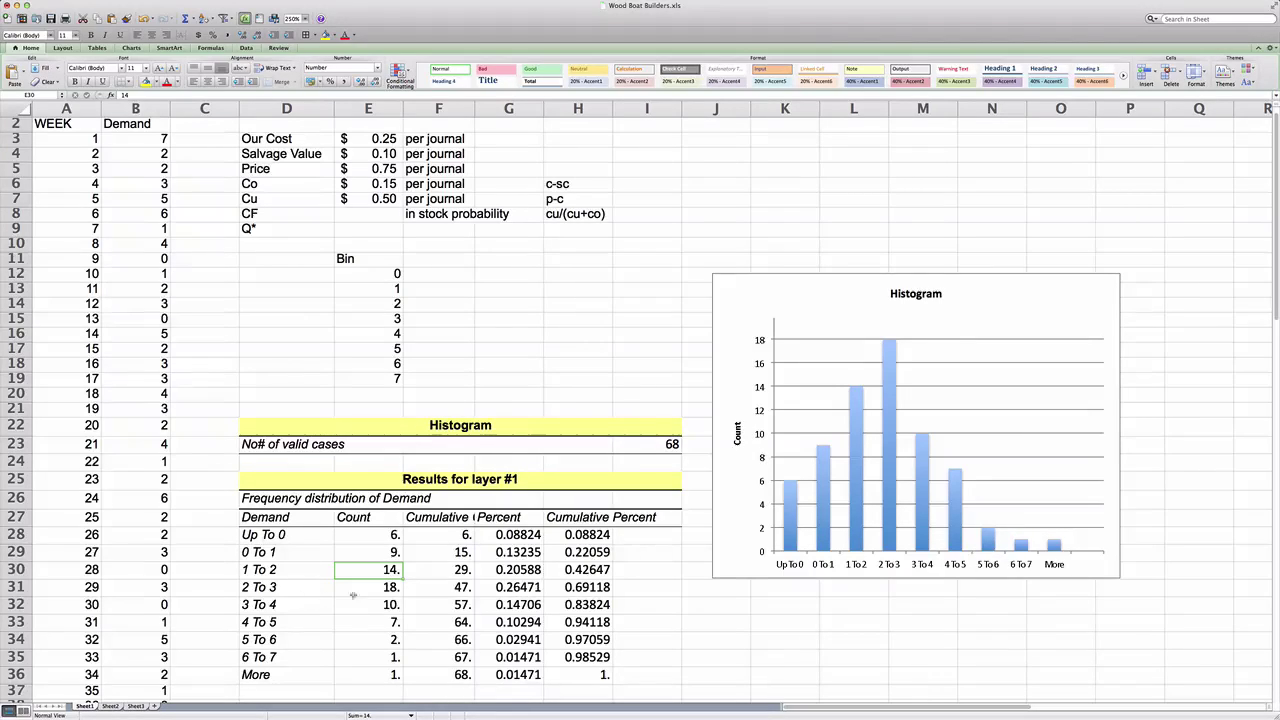
click(381, 587)
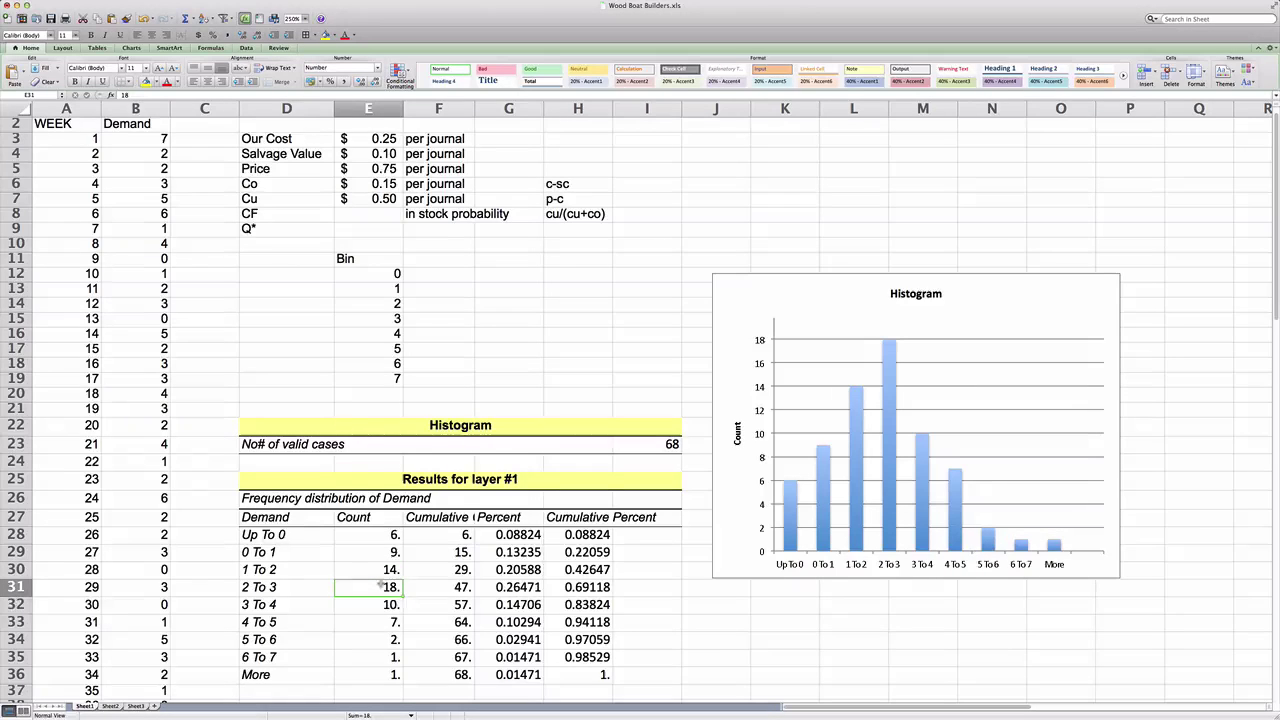
click(380, 604)
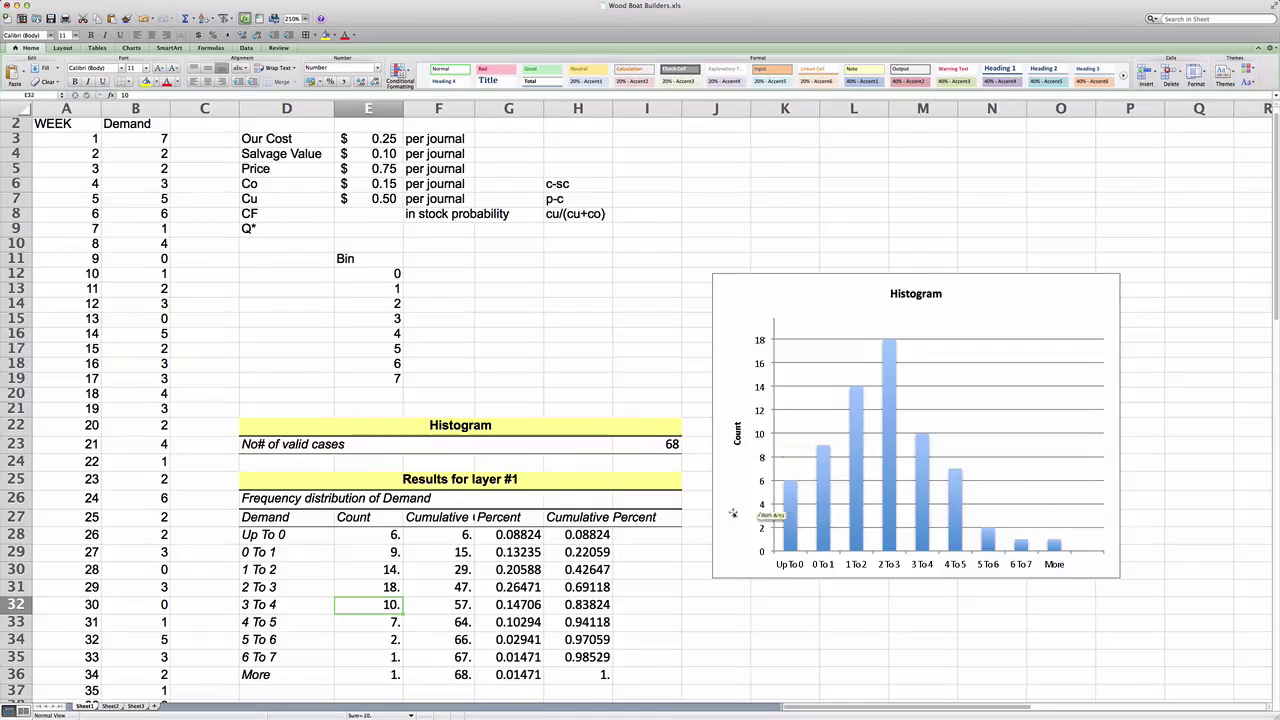
Change the last category label in D36 from More to 8
click(254, 677)
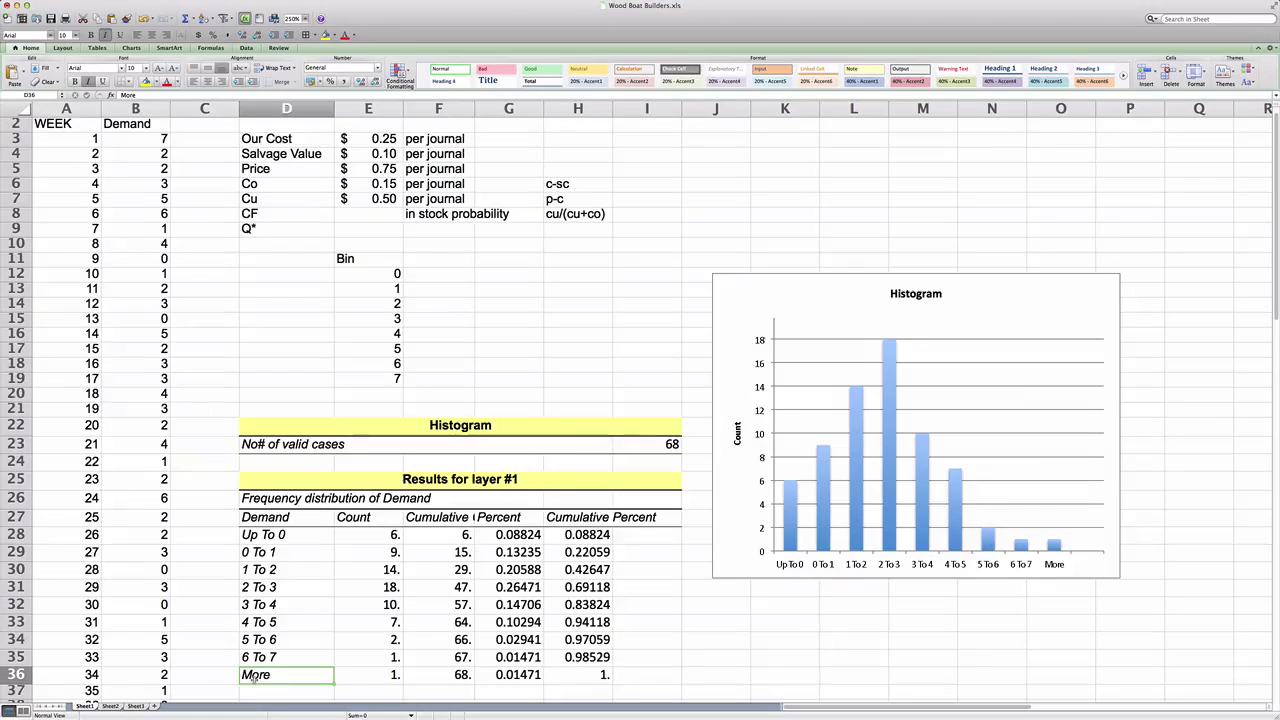
text(8)
key(Return)
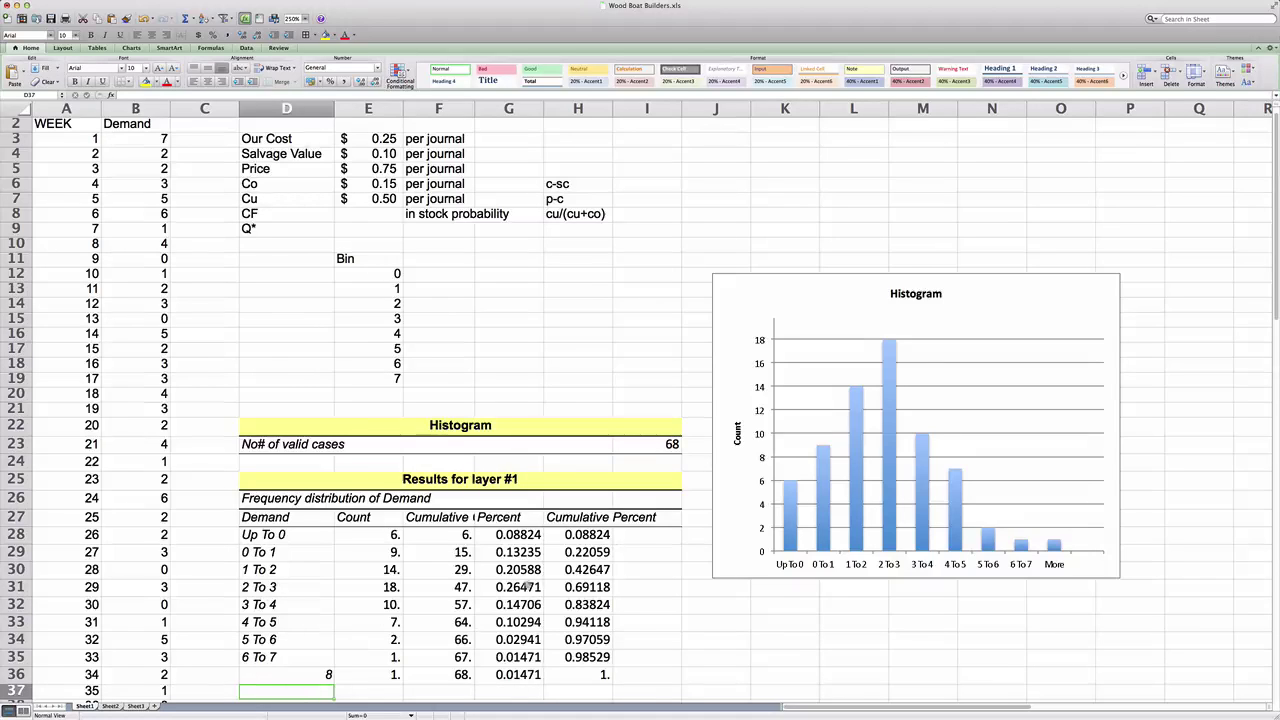
Select the Cumulative Percent values in H27:H36
mouse_move(851, 497)
click(577, 518)
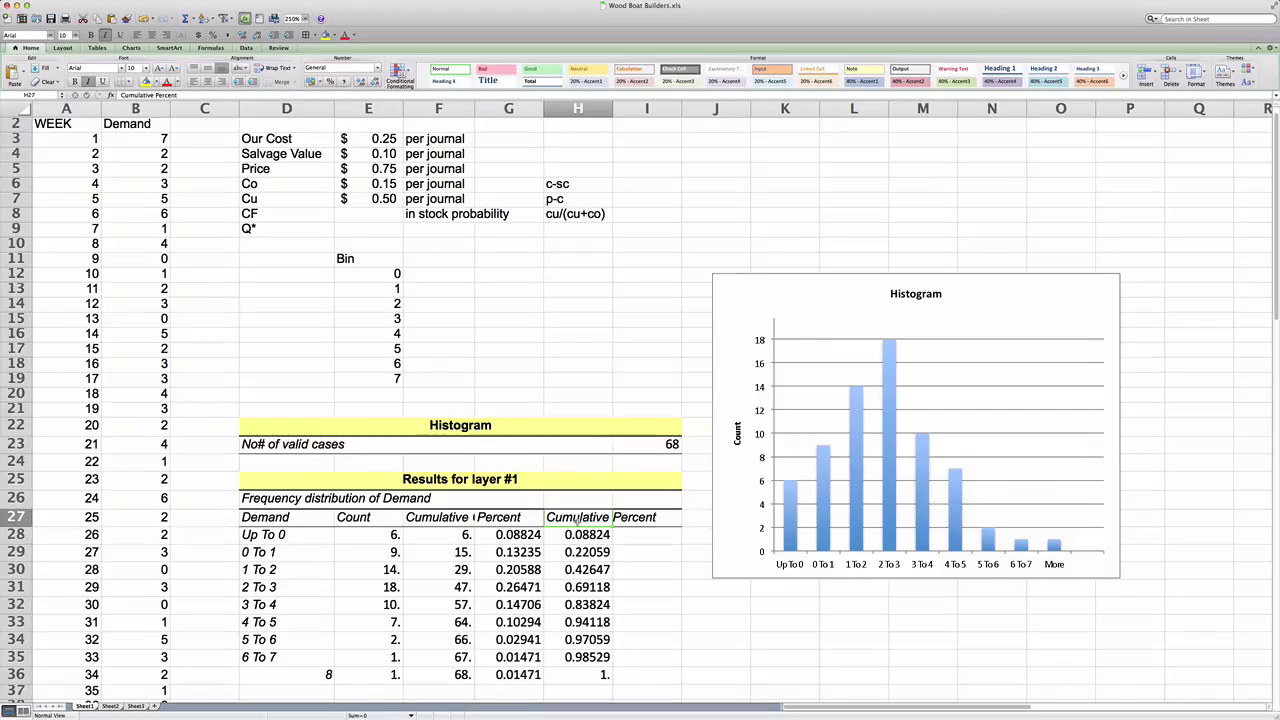
drag(577, 520, 570, 678)
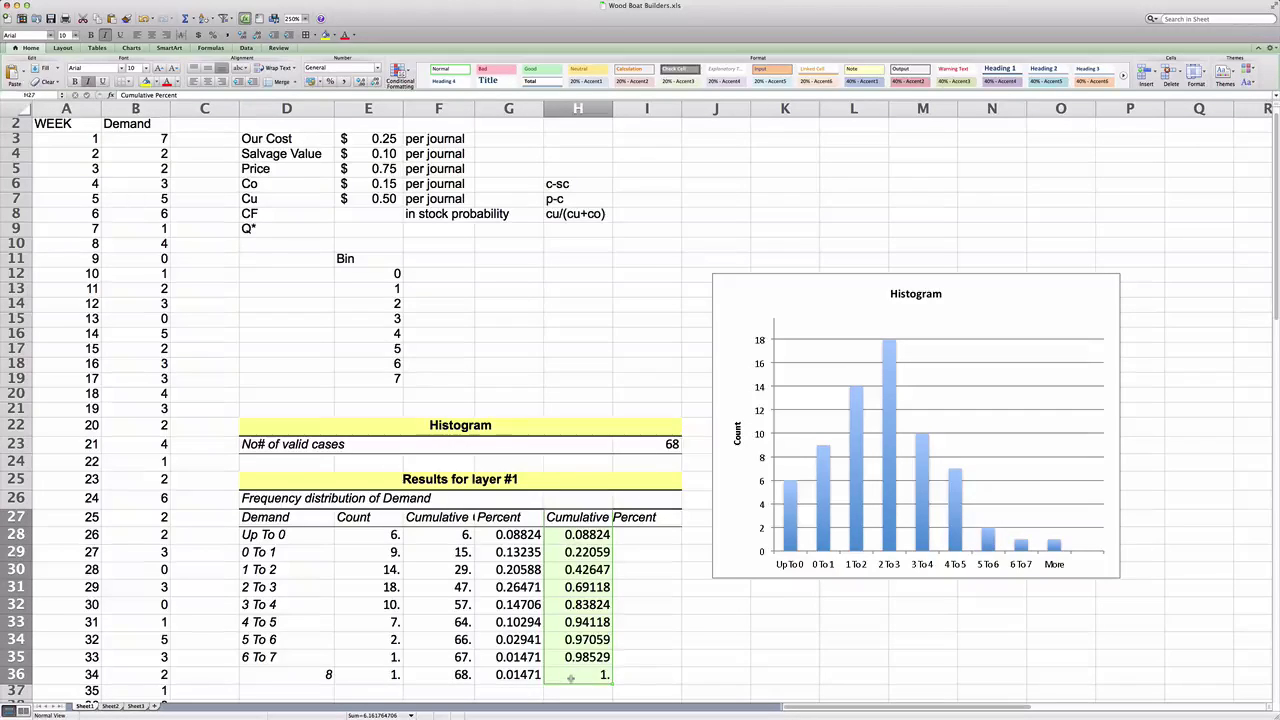
Enter =E7/(E7+E6) in E8, showing a critical fractile of 77%
click(370, 217)
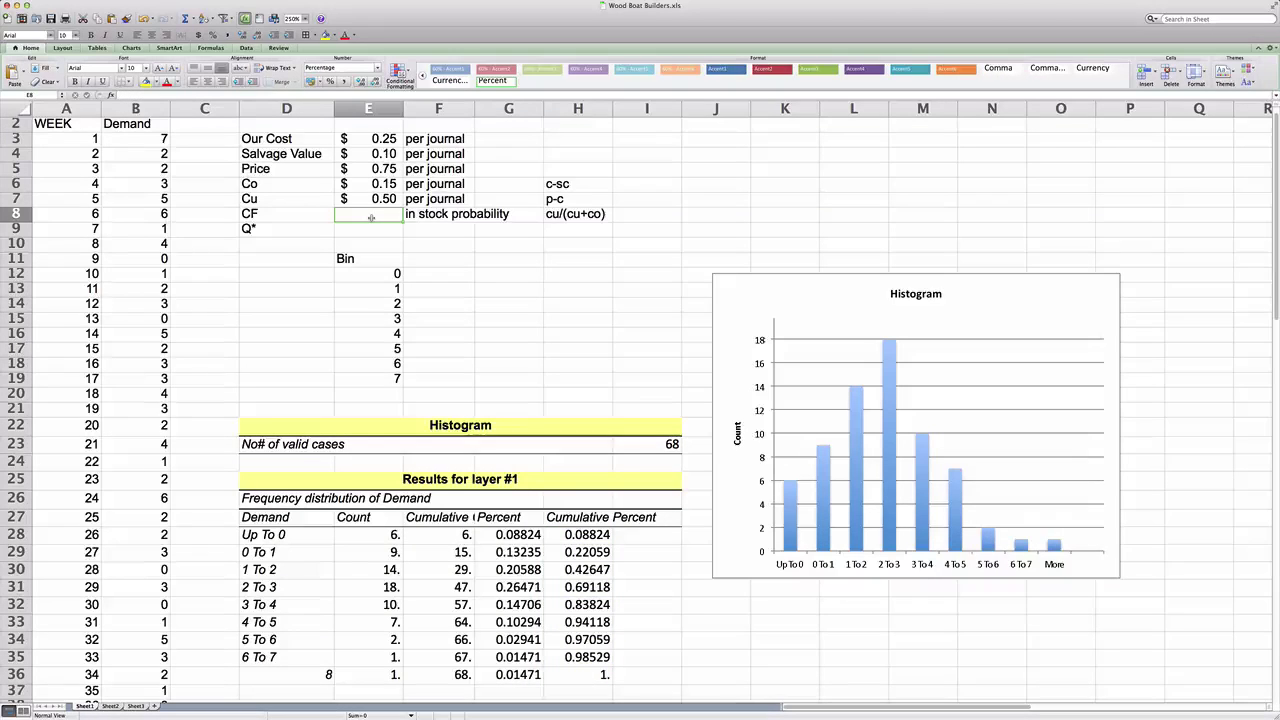
text(=)
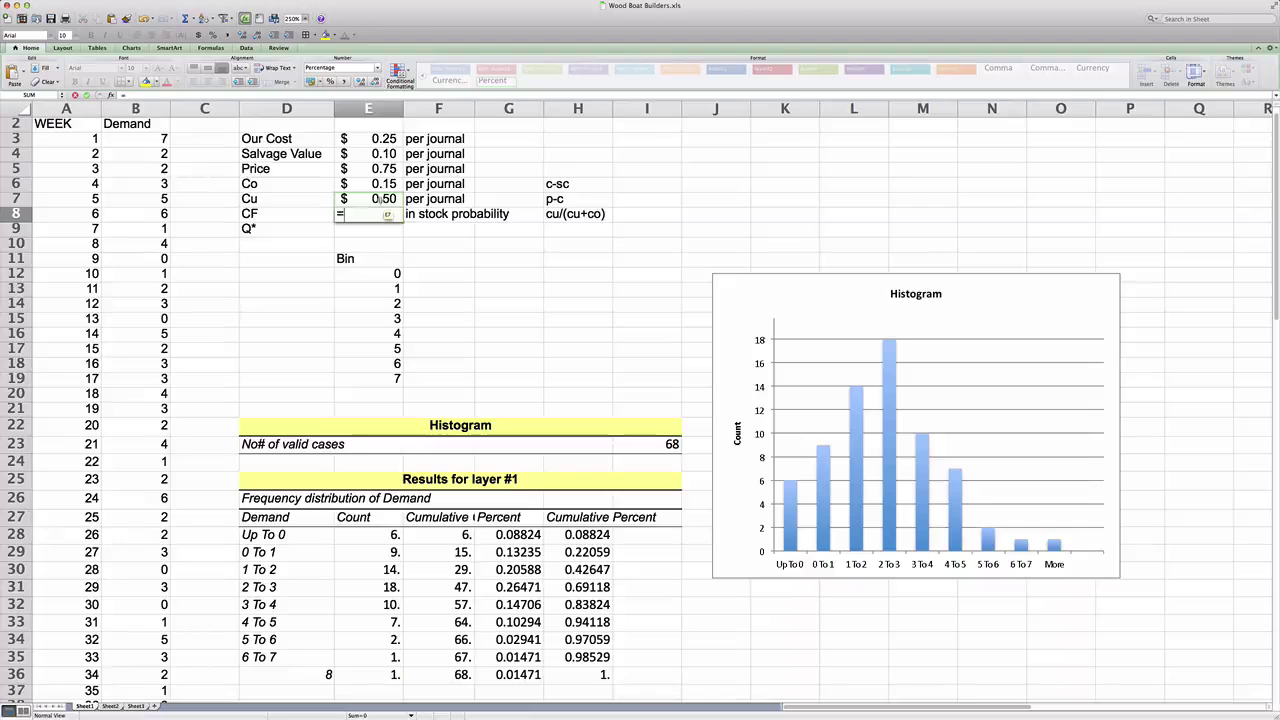
click(384, 200)
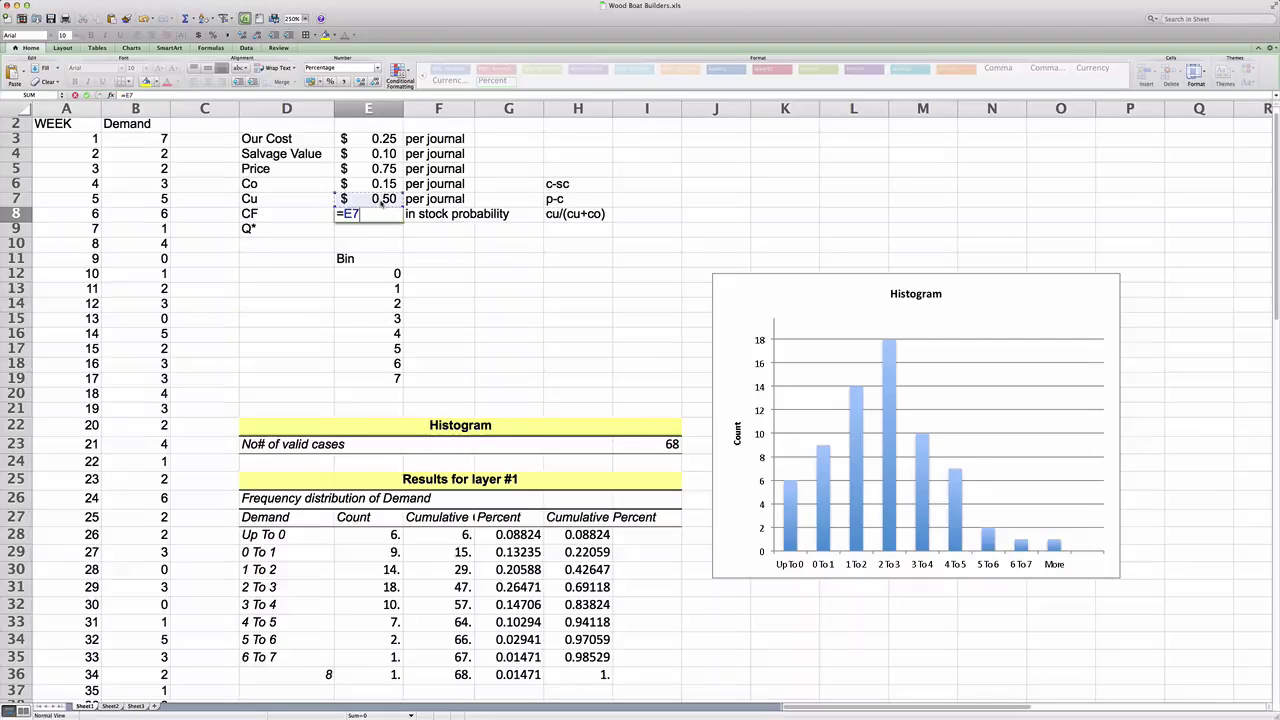
text(/()
click(384, 200)
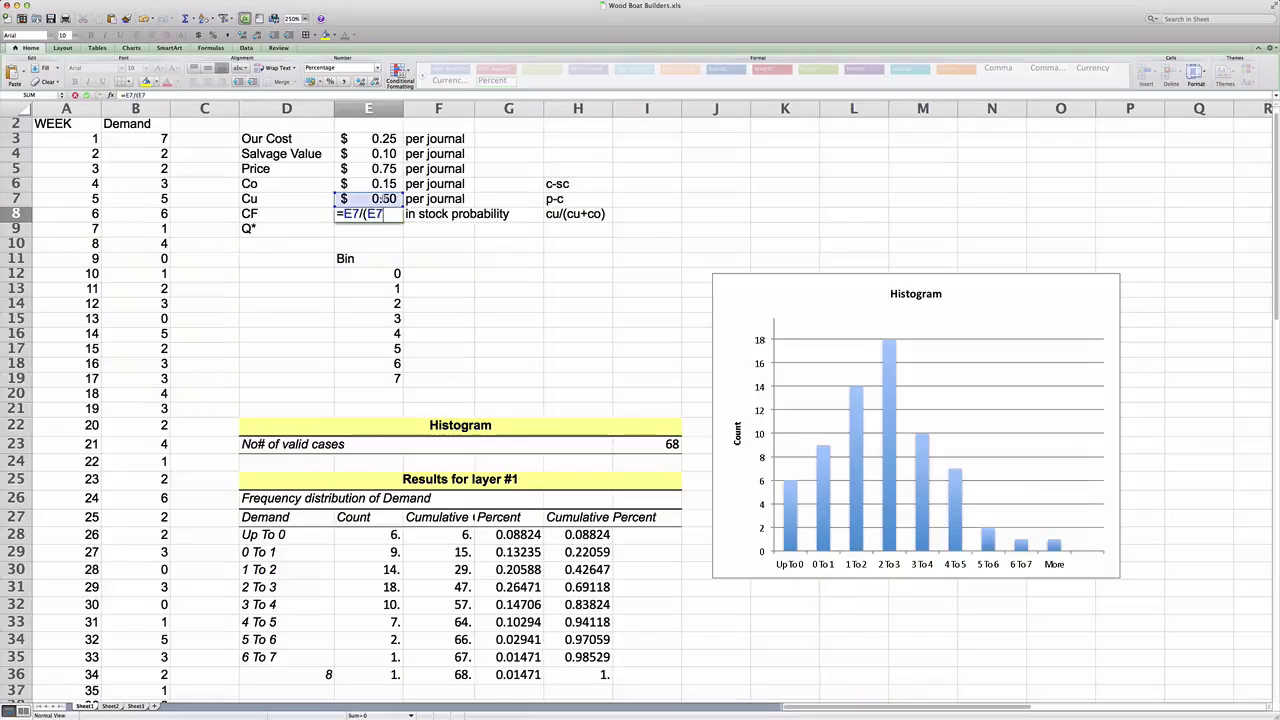
text(+)
click(386, 184)
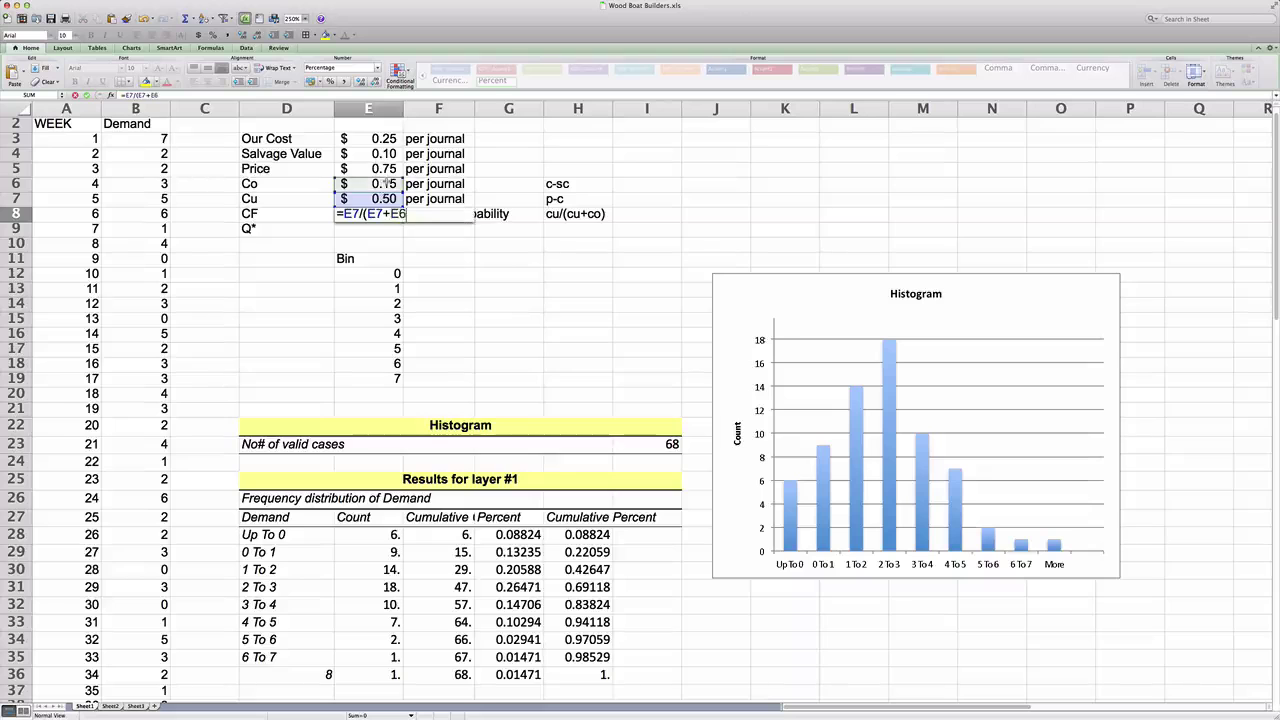
text())
key(Return)
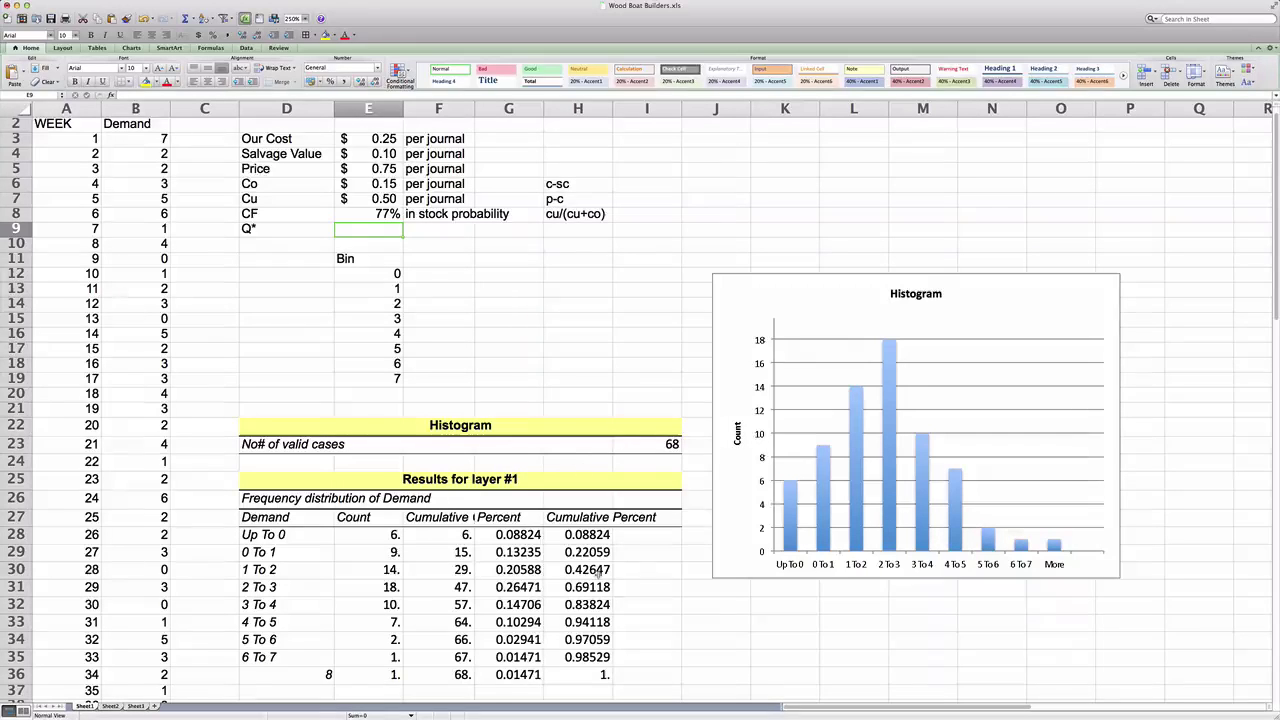
scroll(592, 577, down, 1)
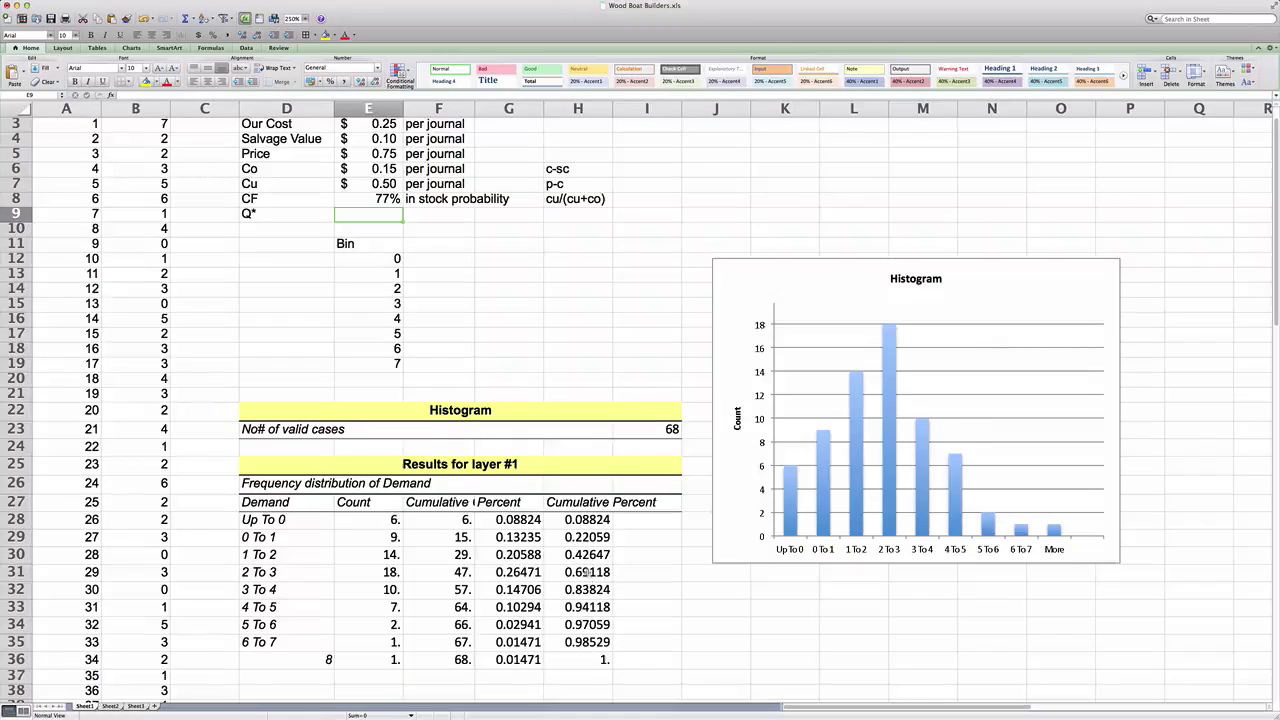
click(585, 572)
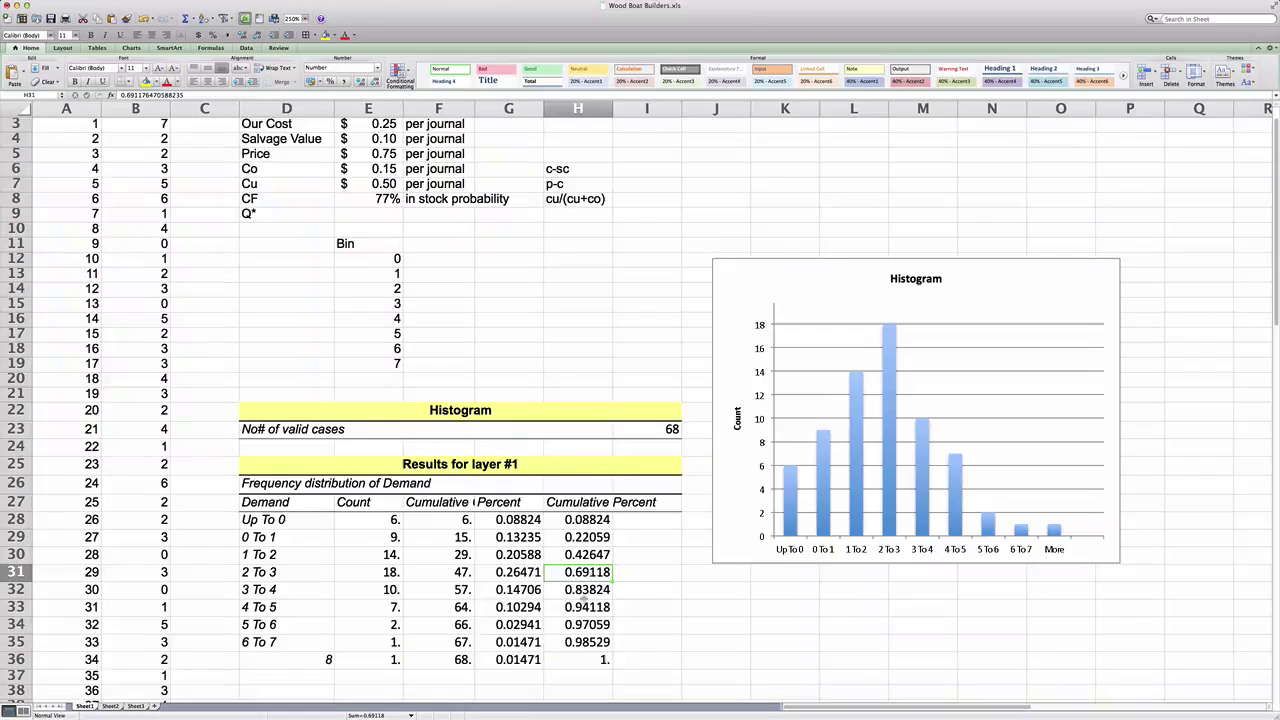
click(582, 590)
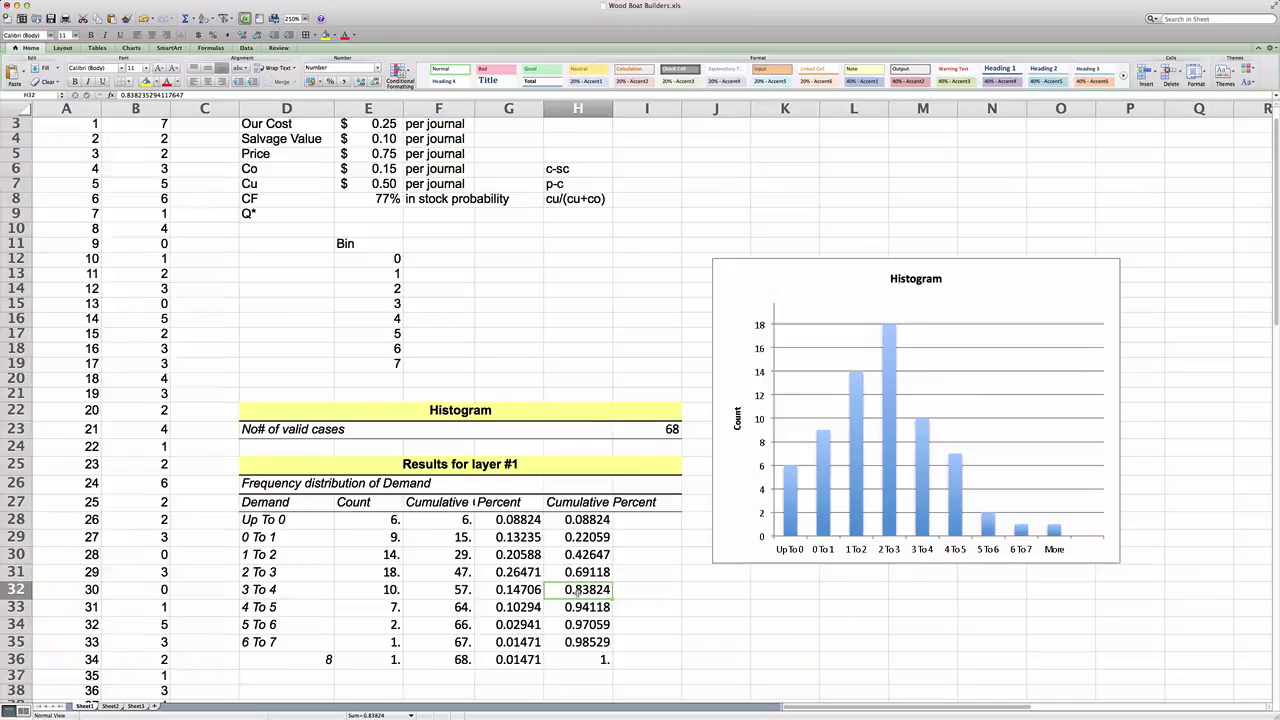
drag(577, 572, 577, 591)
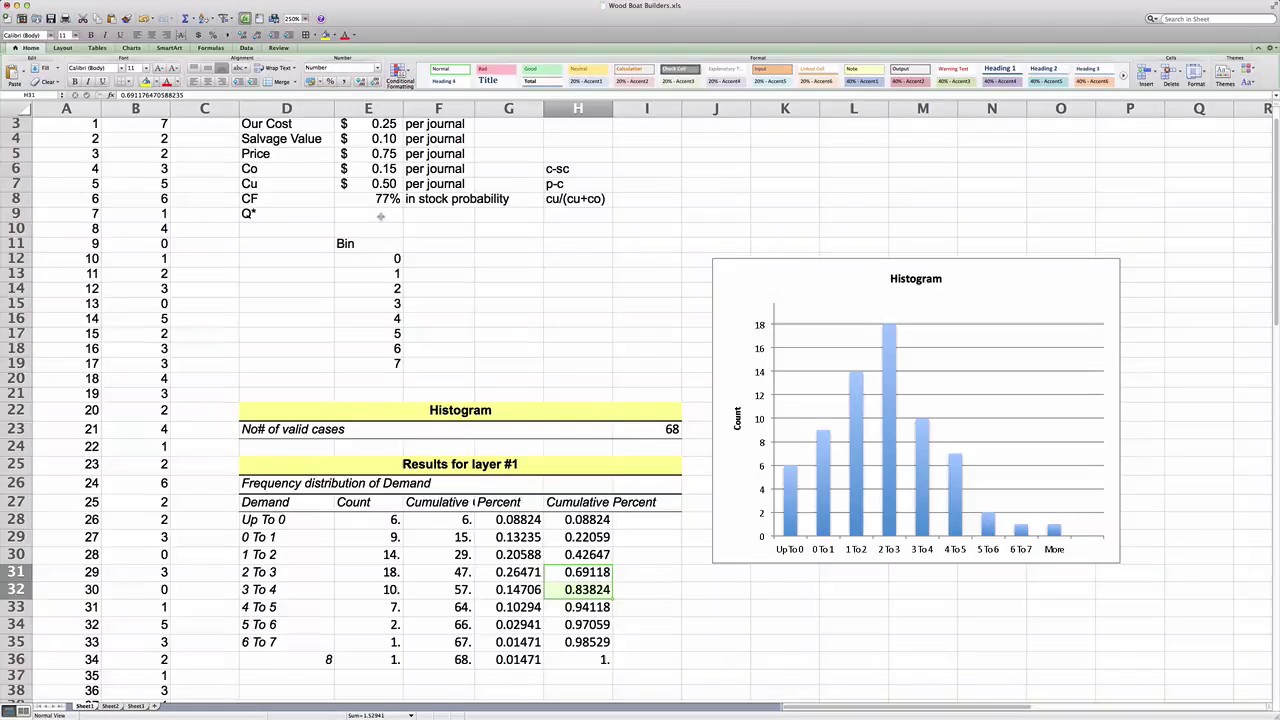
click(380, 216)
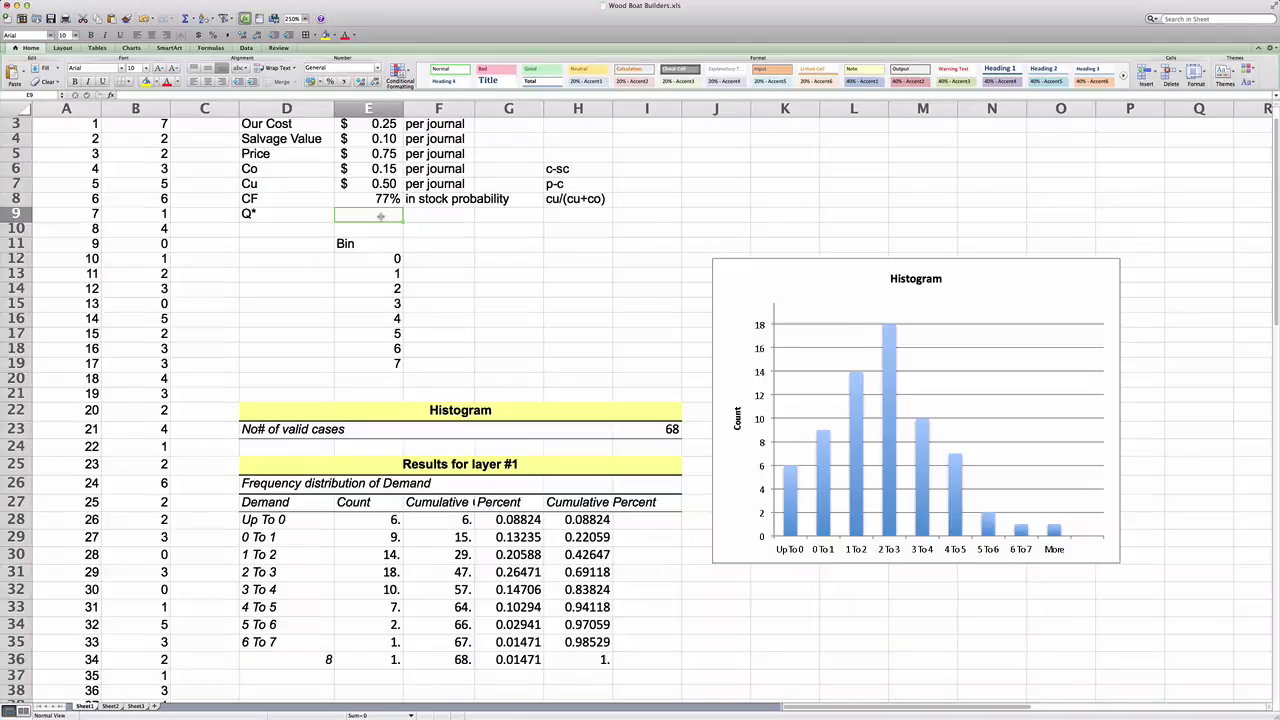
Enter 4 as Q* in E9 and highlight the 3 To 4 frequency-table row D32:H32
text(4)
key(Return)
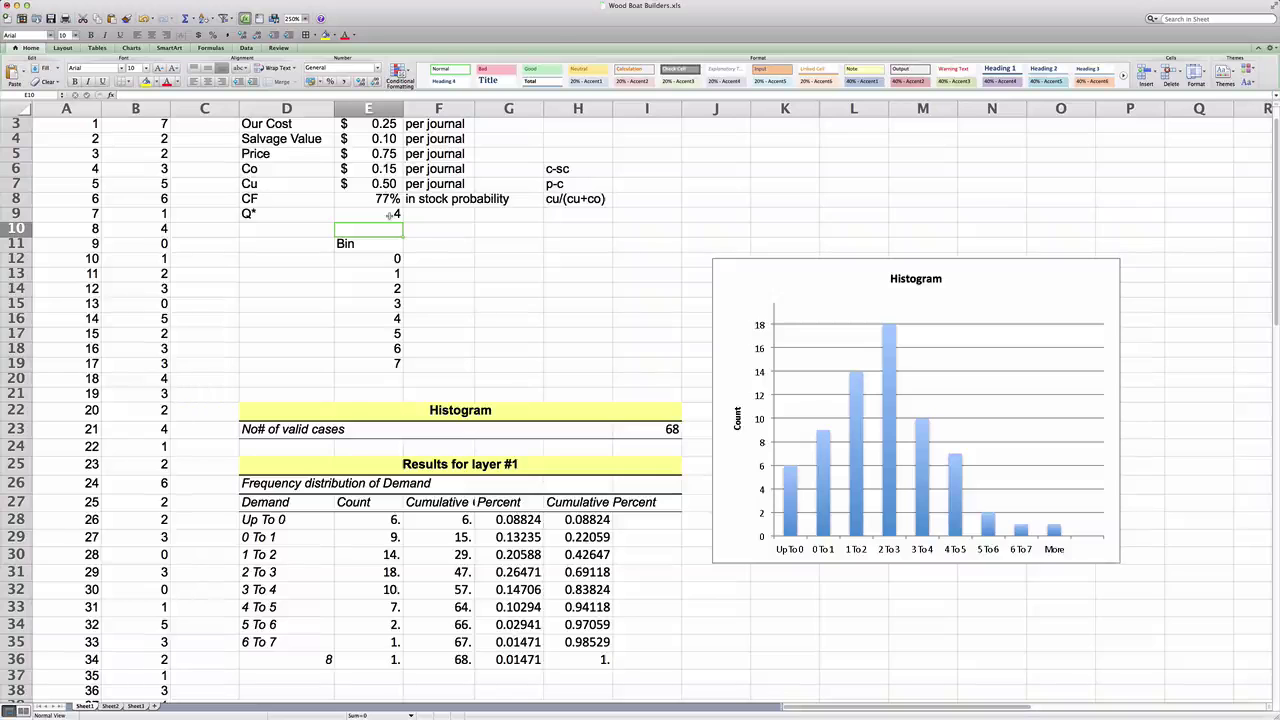
click(389, 215)
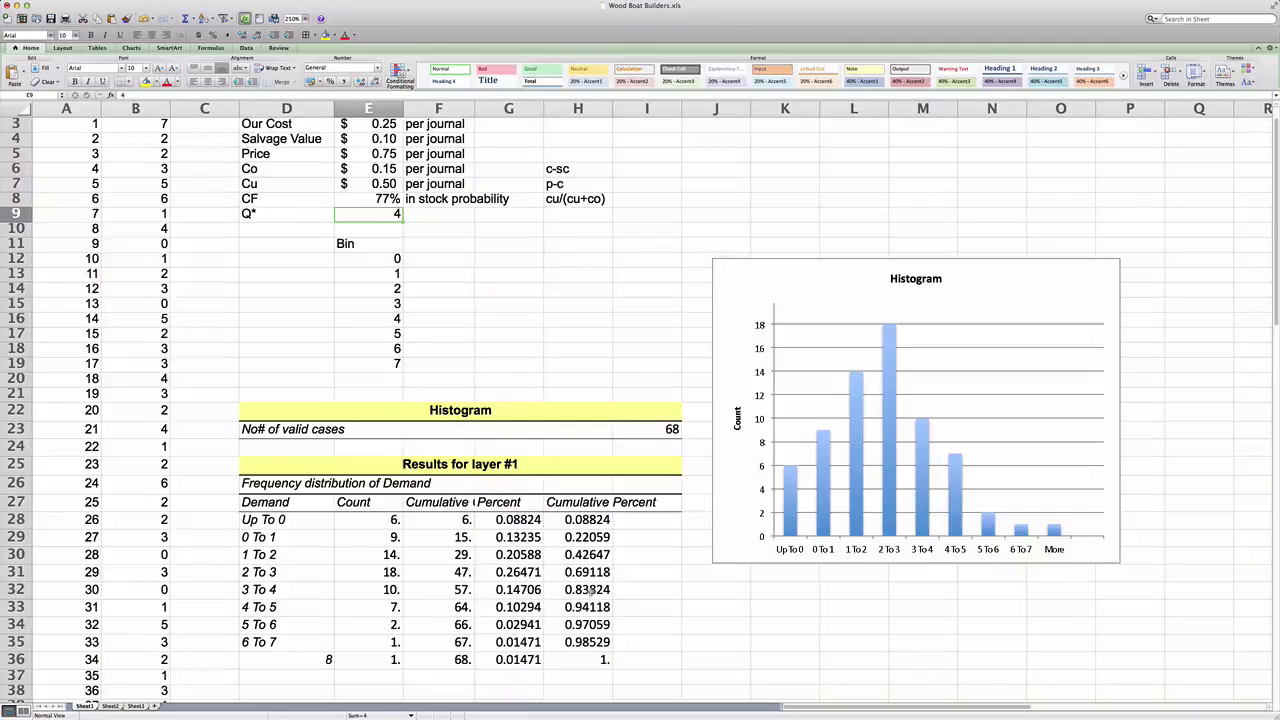
drag(276, 590, 546, 591)
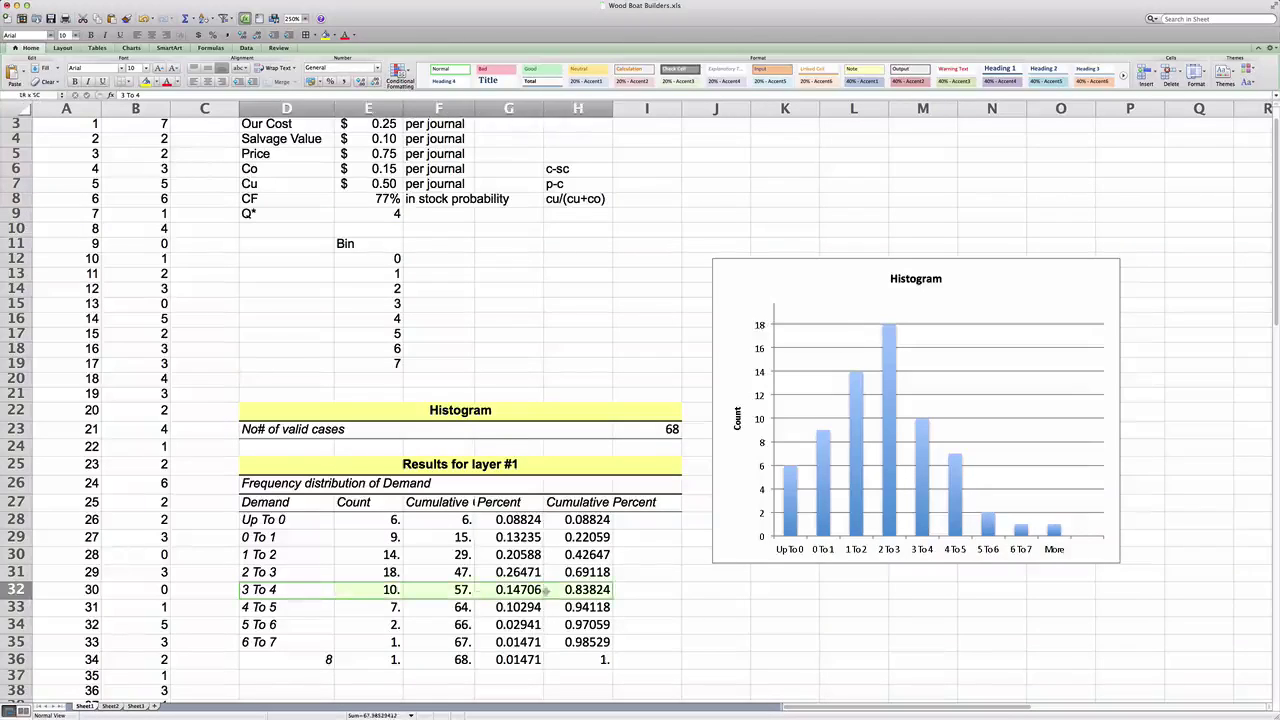